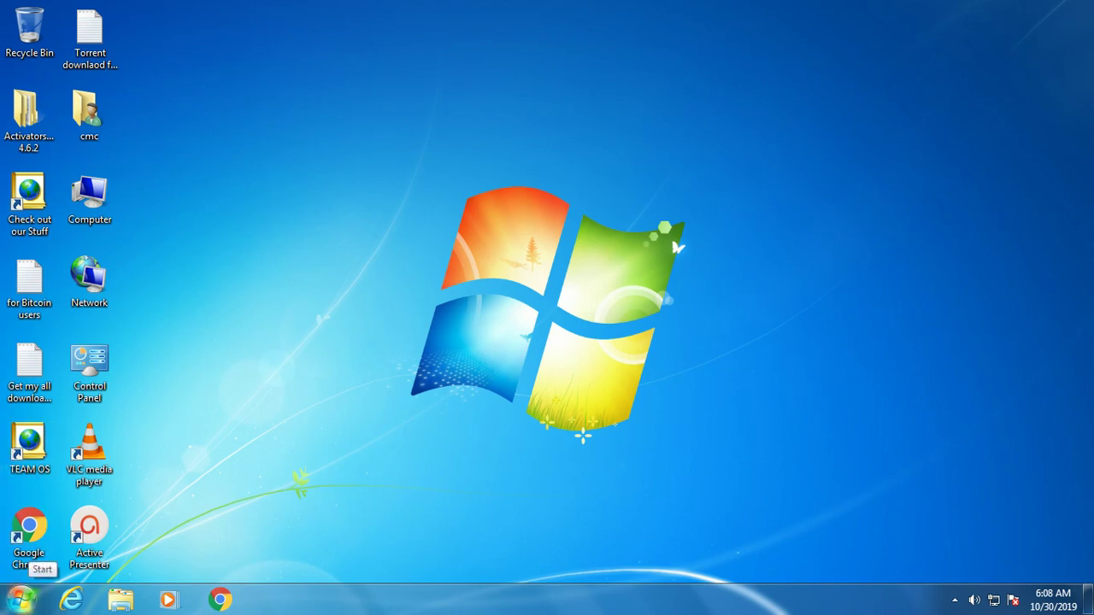
Step: Launch Excel 2007 from the Start menu's Microsoft Office group, then close it
click(20, 599)
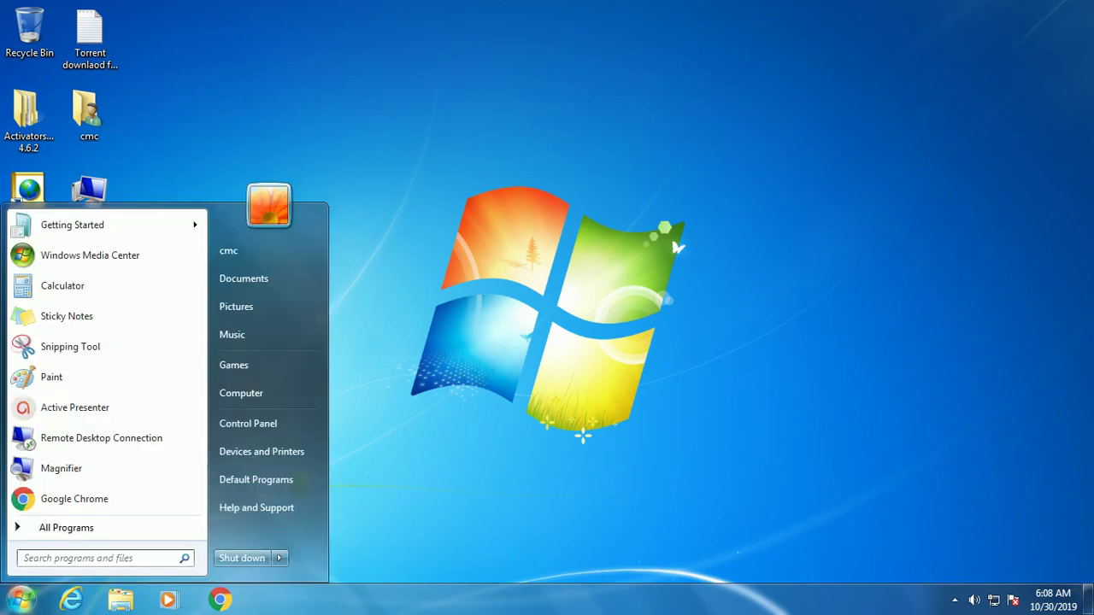
click(66, 527)
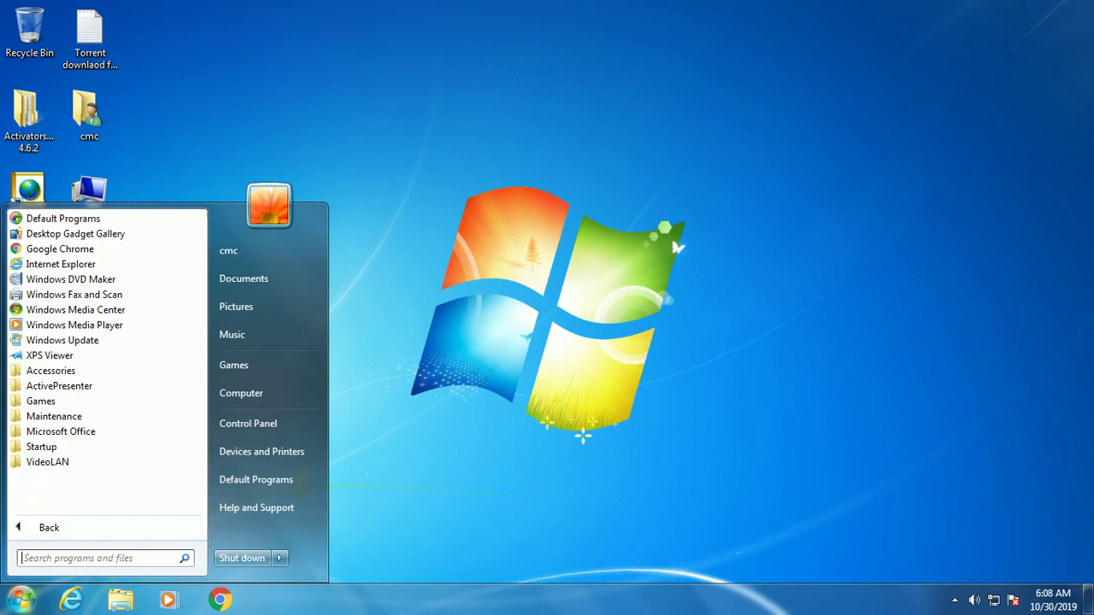
click(60, 432)
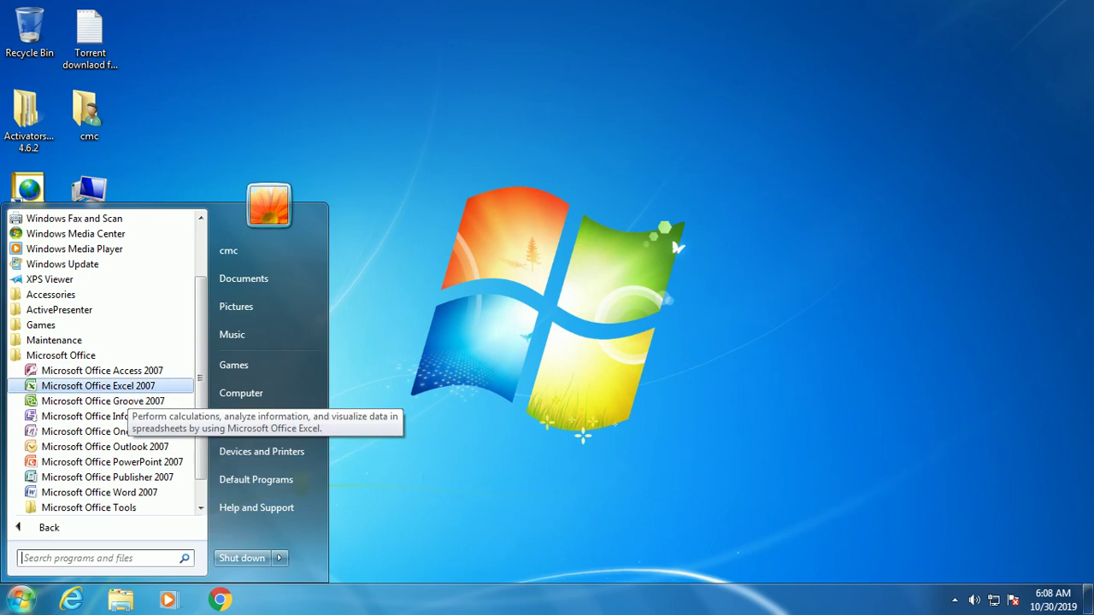
click(98, 386)
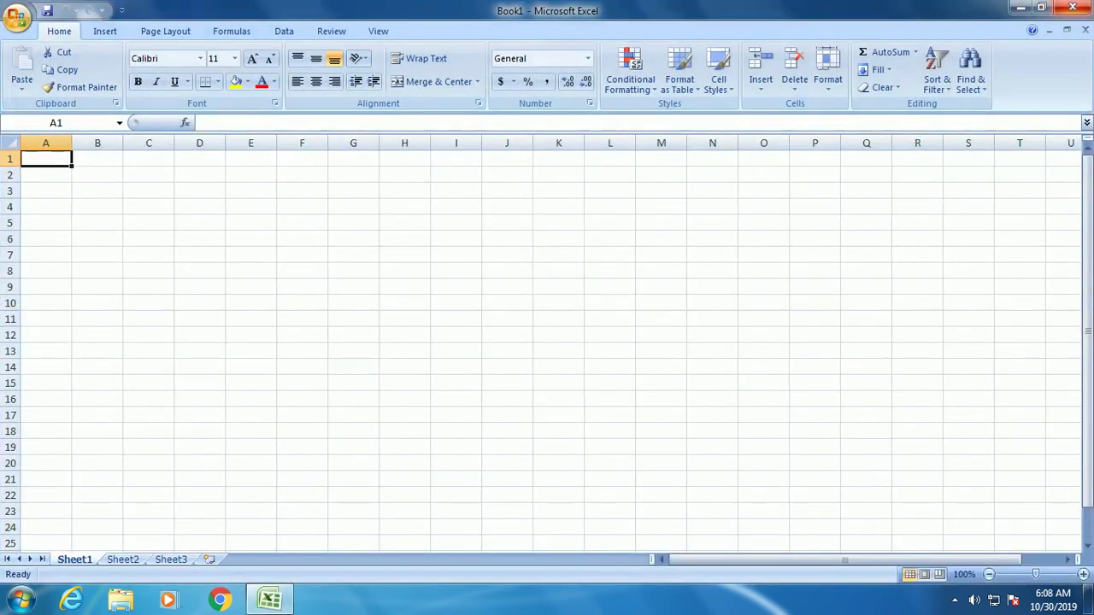
key(alt+F4)
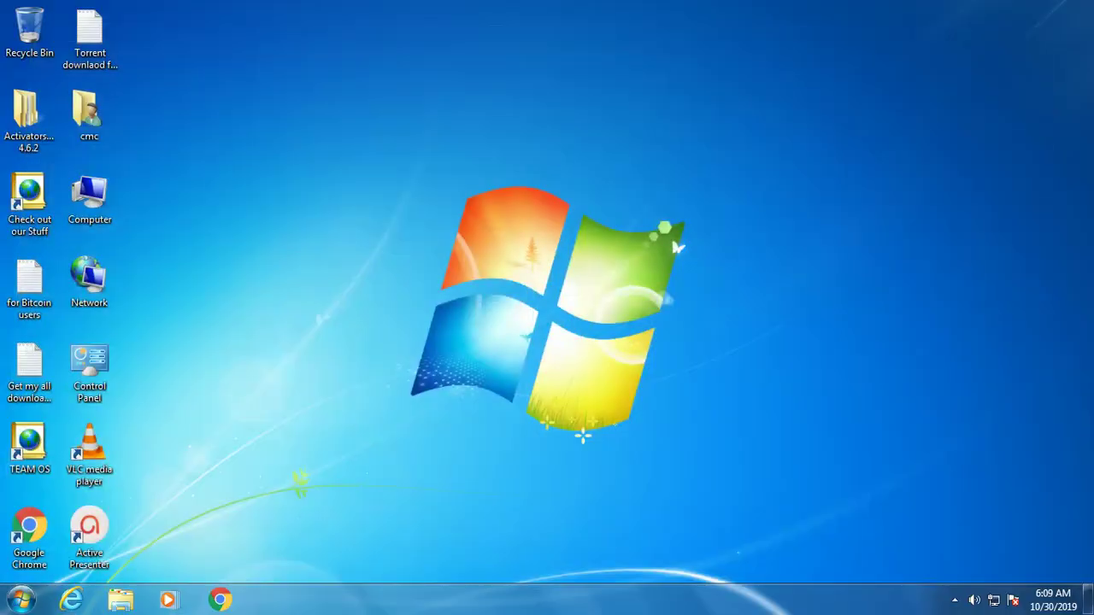
Step: Start Excel by searching 'excel' in the Start menu, then close it again
click(21, 600)
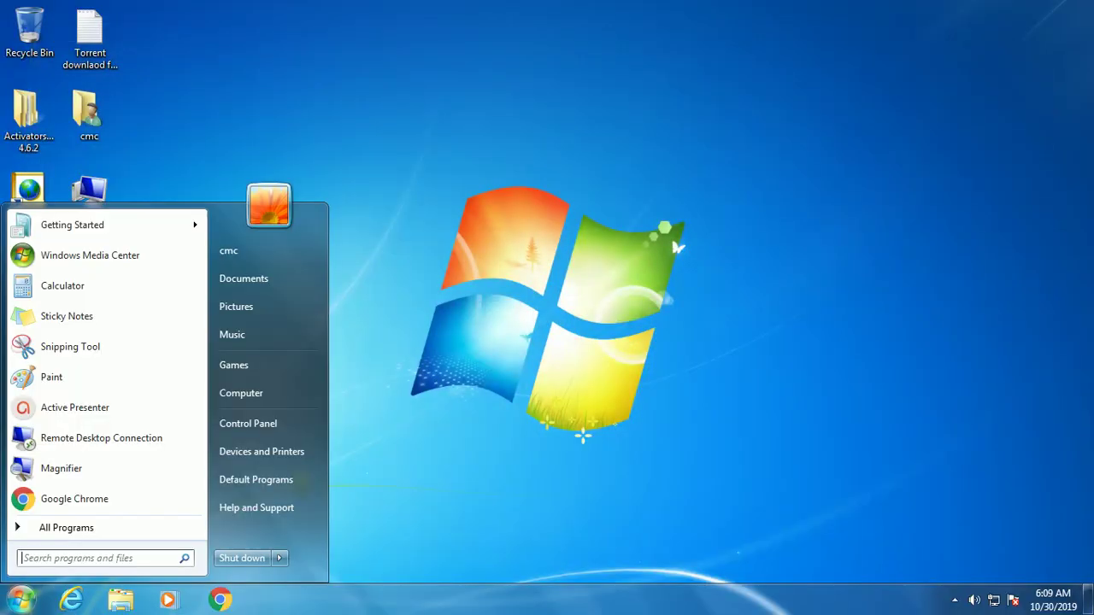
text(exc)
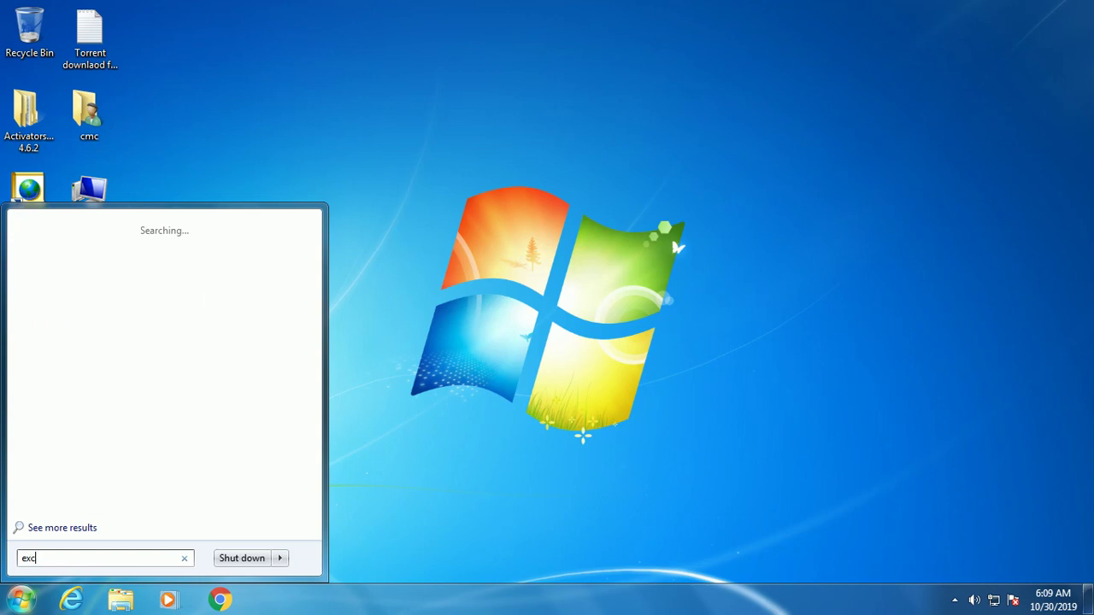
text(el)
key(Return)
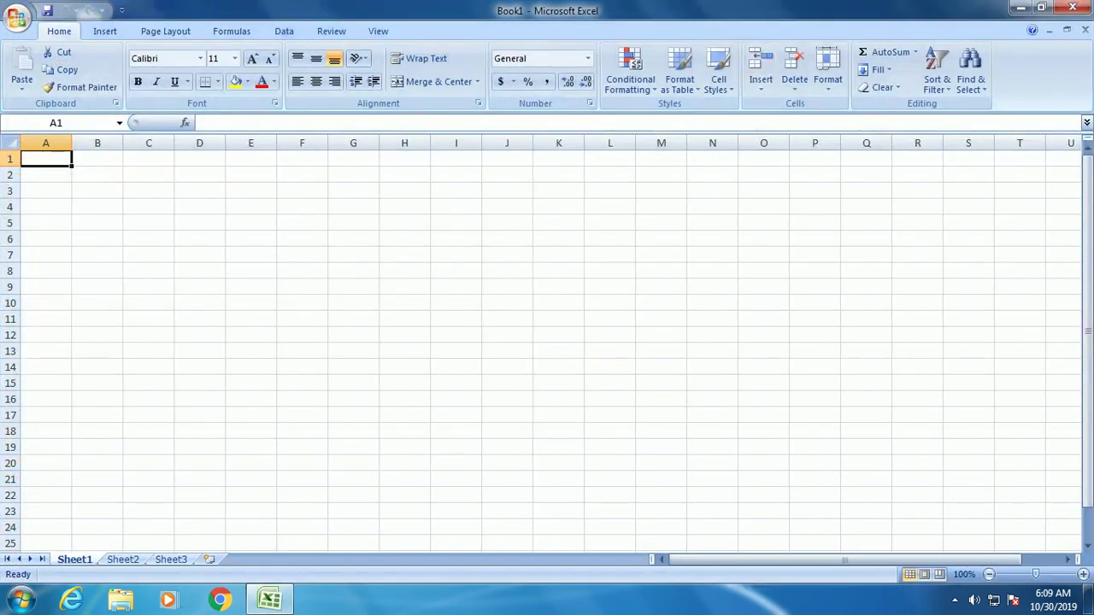
click(1073, 7)
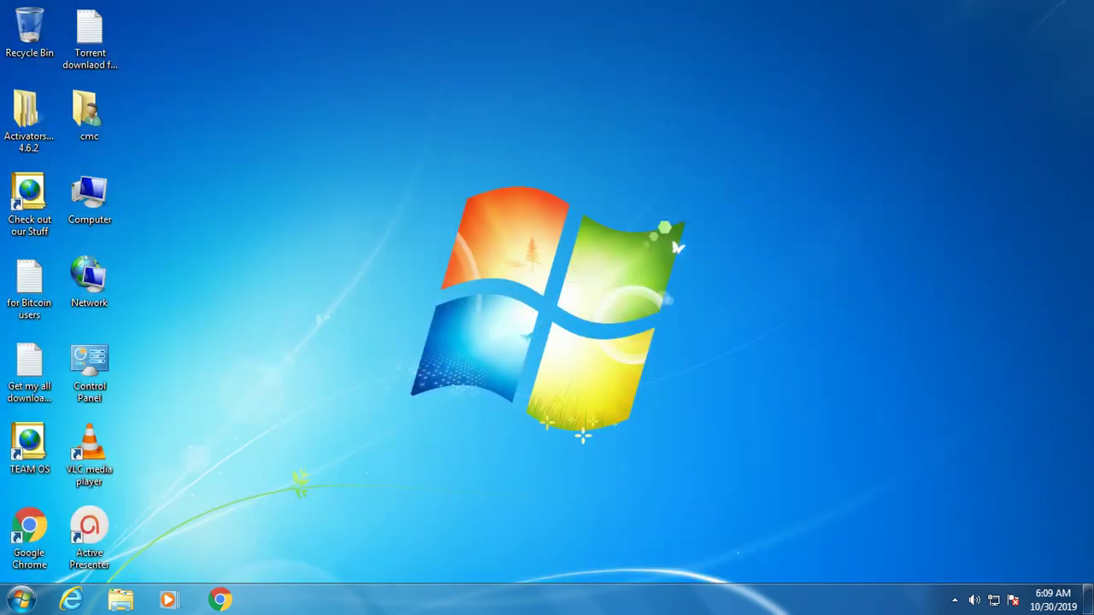
Step: Run 'excel' from the Run dialog to open a blank Book1 workbook
key(super+r)
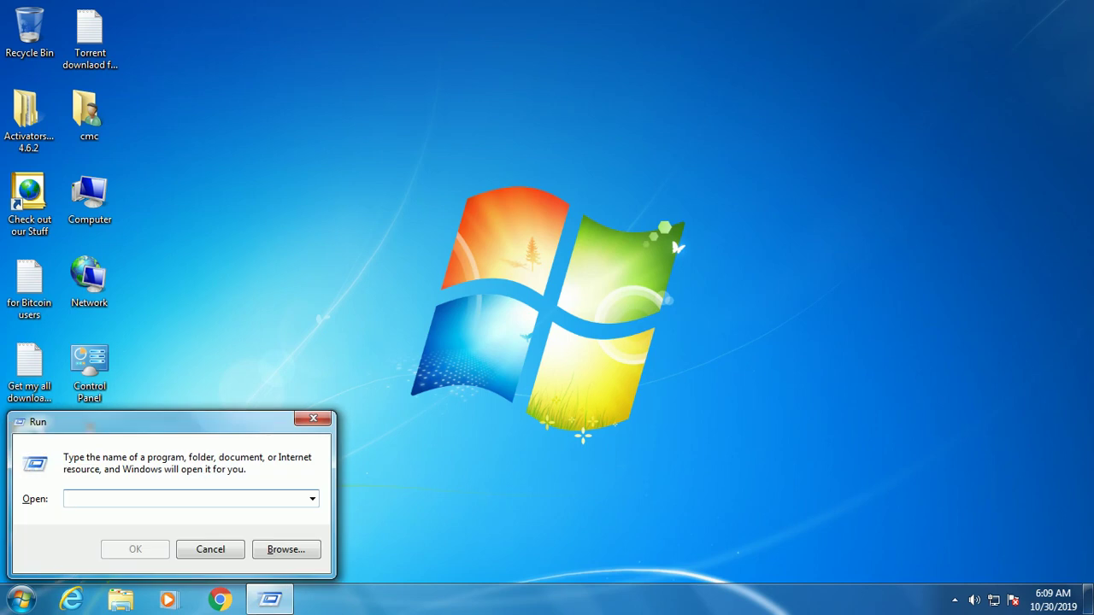
text(excel)
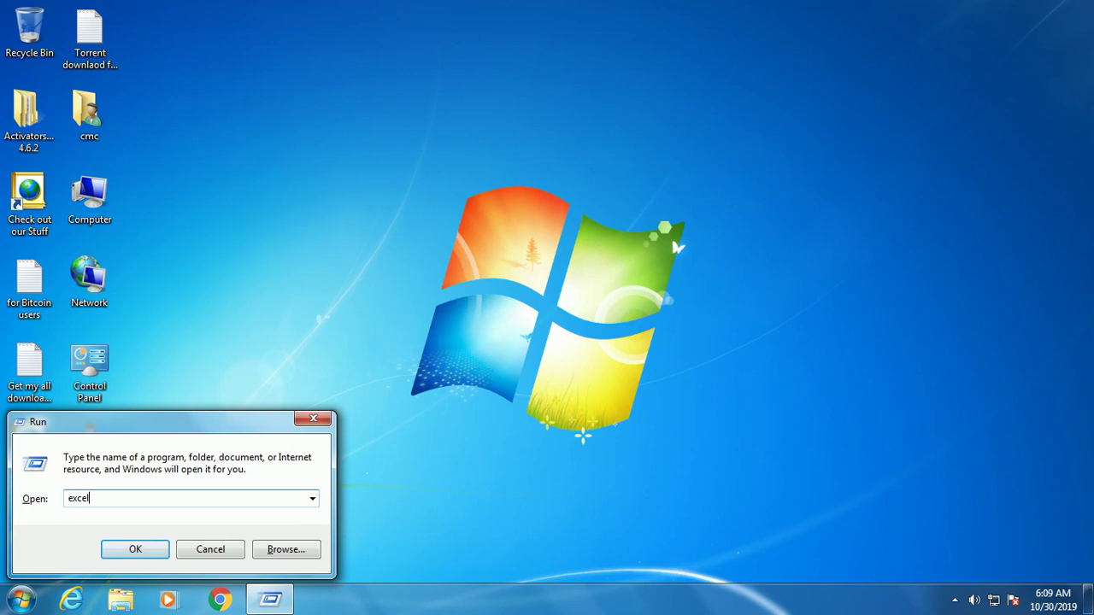
key(Return)
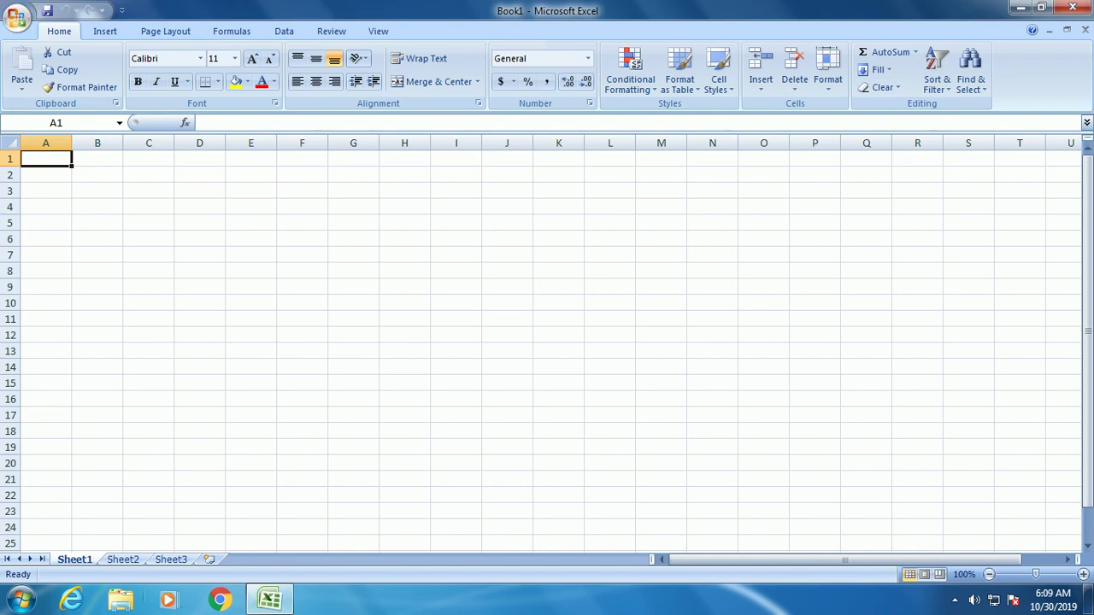
key(ctrl+Page_Down)
key(ctrl+Page_Down)
Step: Return to Sheet1, then bring up the Sheet2 tab's menu twice without choosing anything
key(ctrl+Page_Up)
key(ctrl+Page_Up)
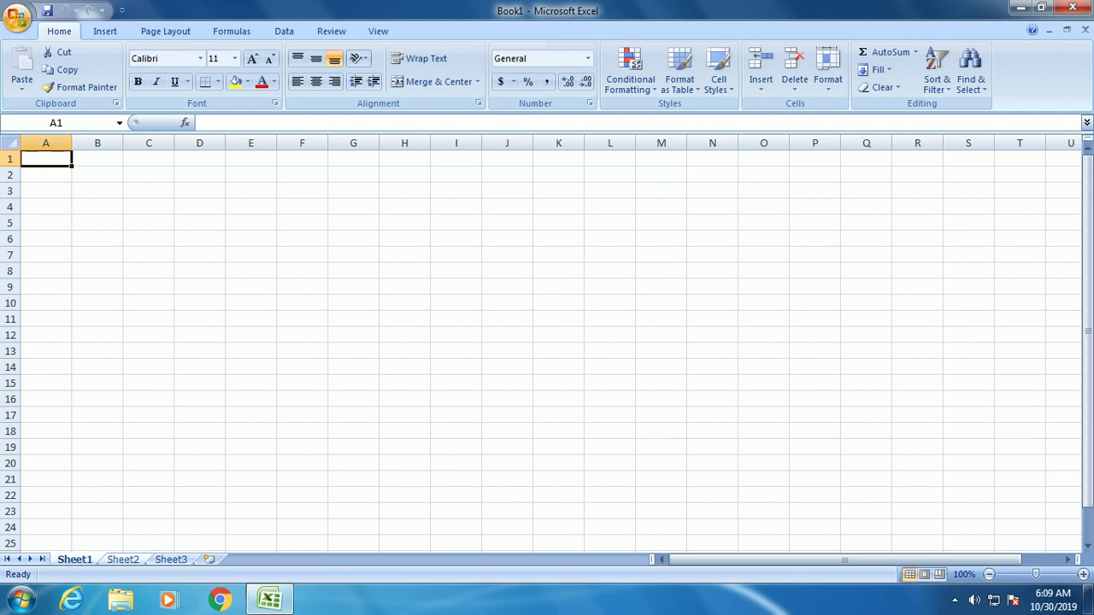
right_click(125, 559)
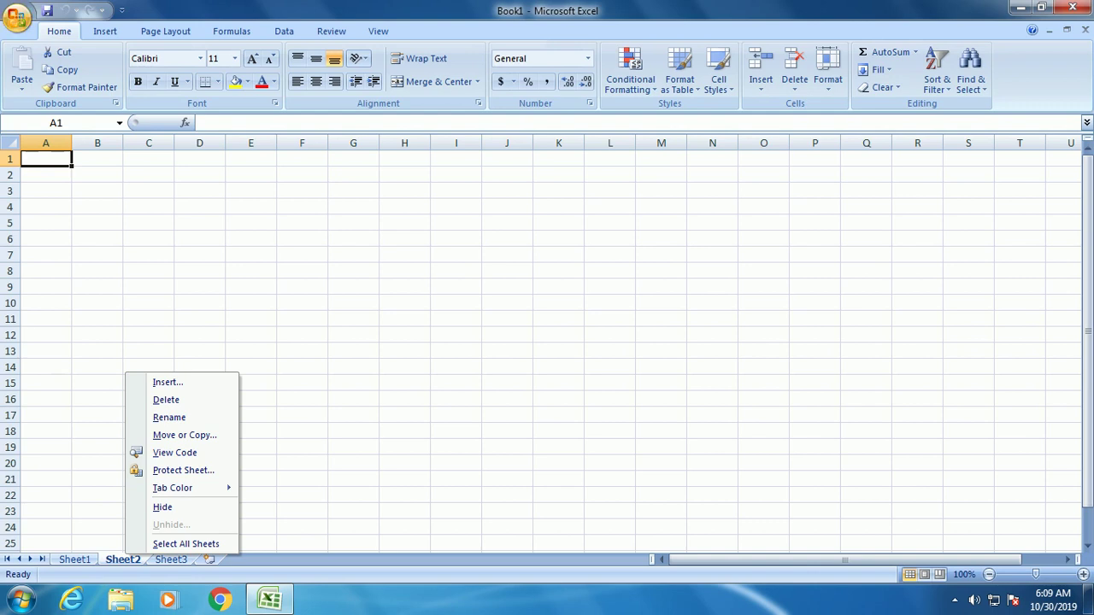
key(Escape)
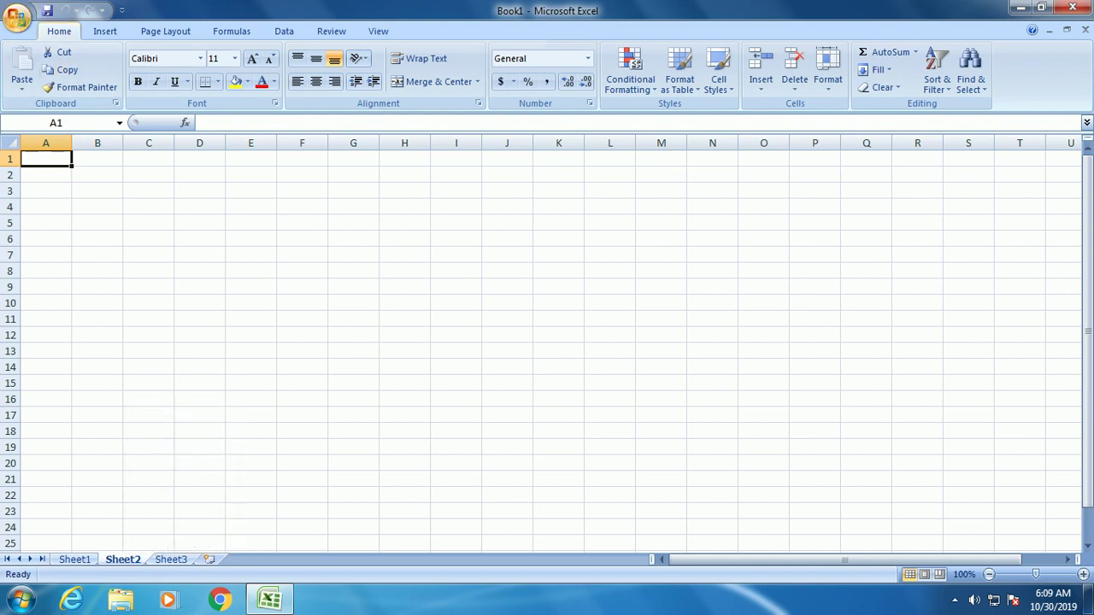
right_click(125, 559)
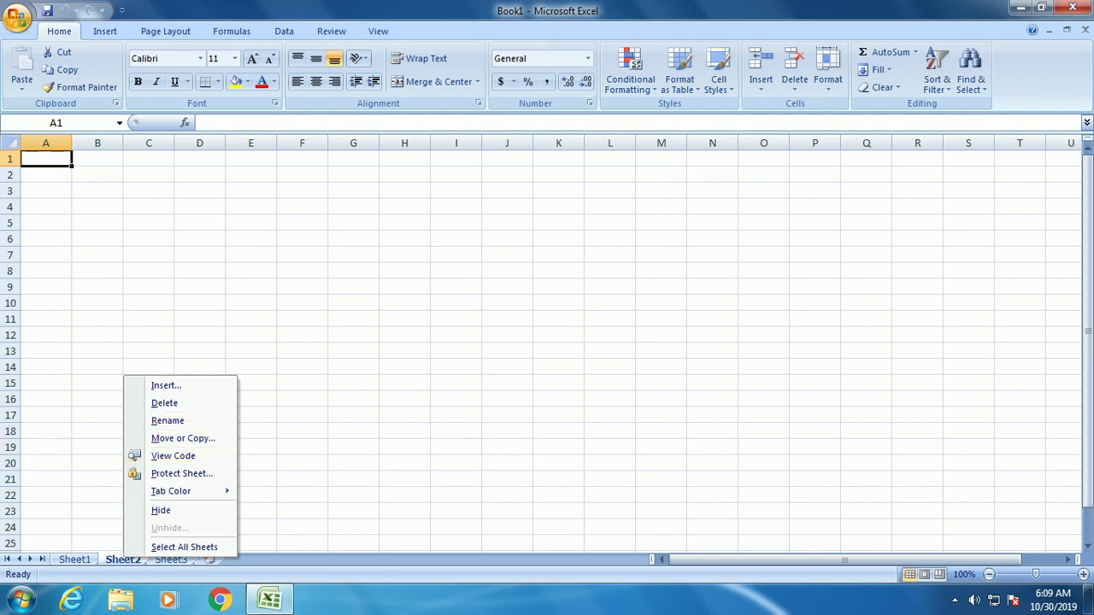
key(Escape)
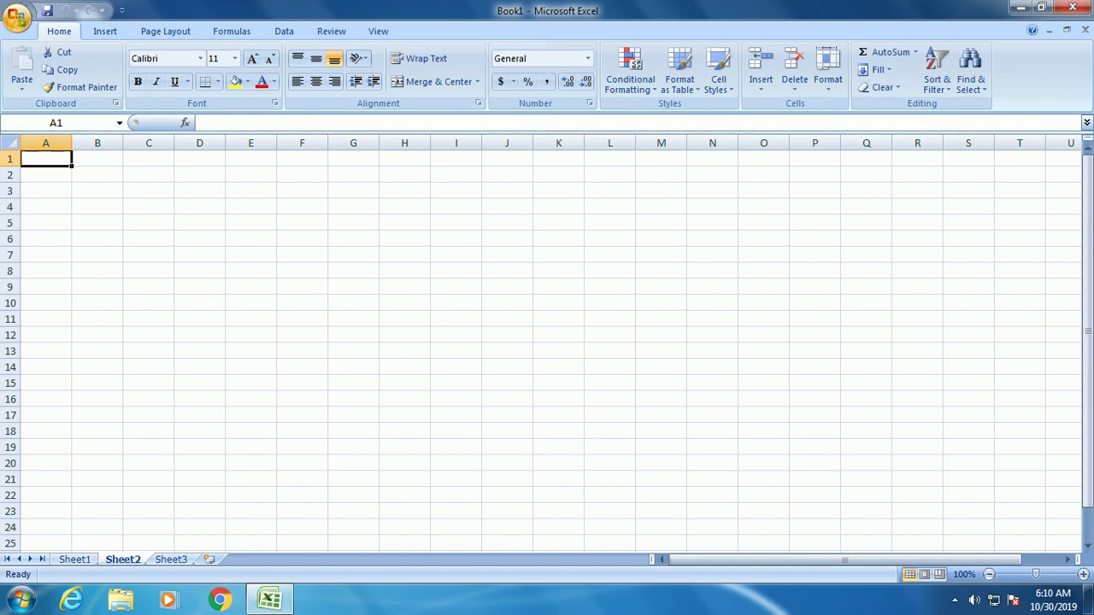
click(17, 17)
click(52, 159)
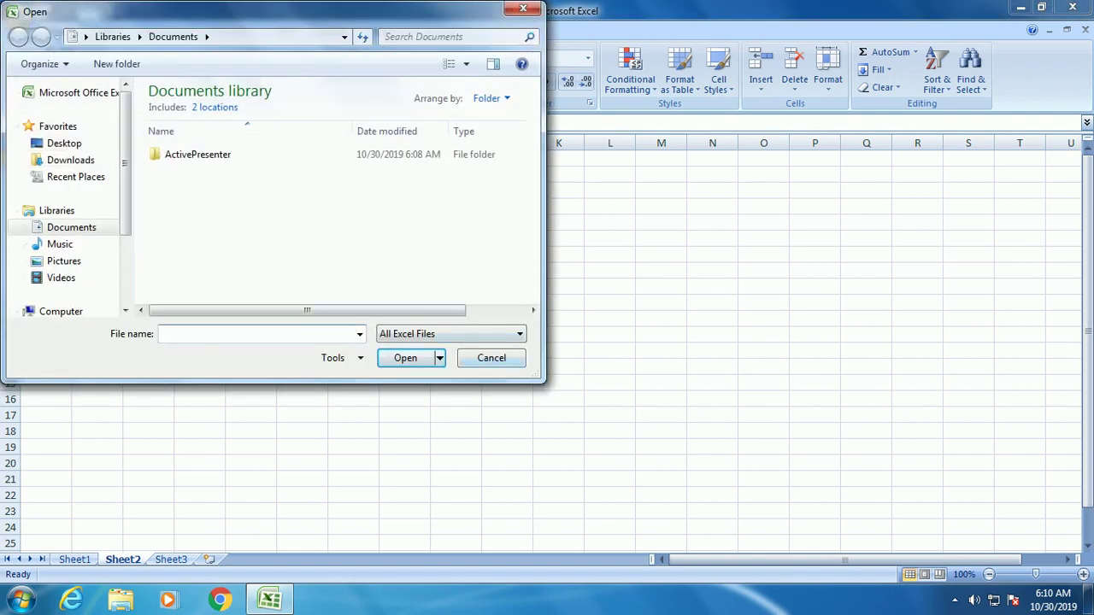
key(Escape)
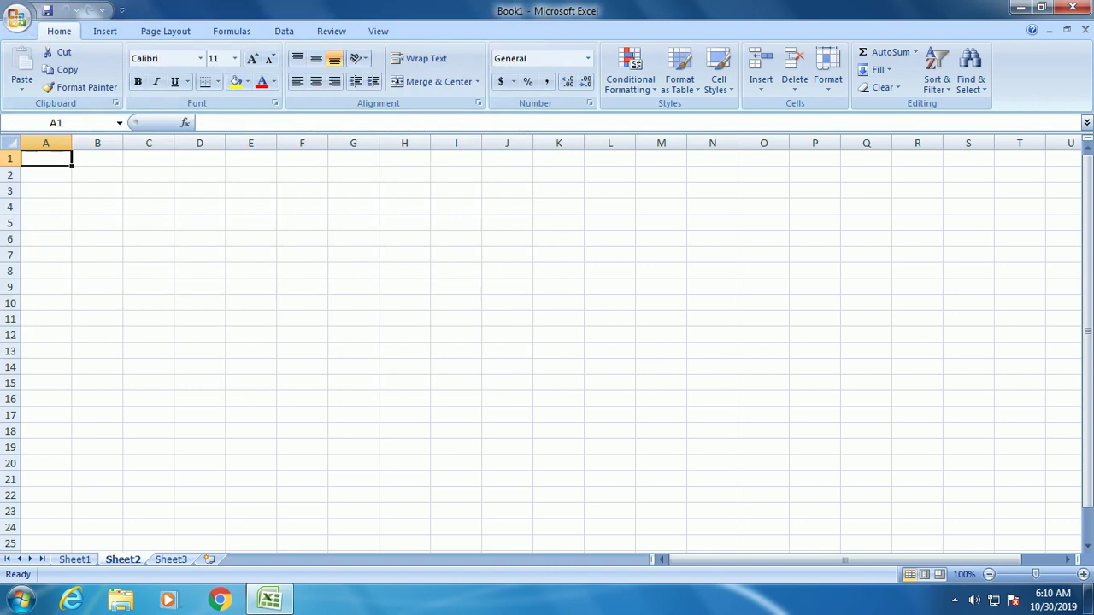
Step: Enter 'cmc it program' in A1 and widen column A to 14.86
text(cmc it program)
key(Return)
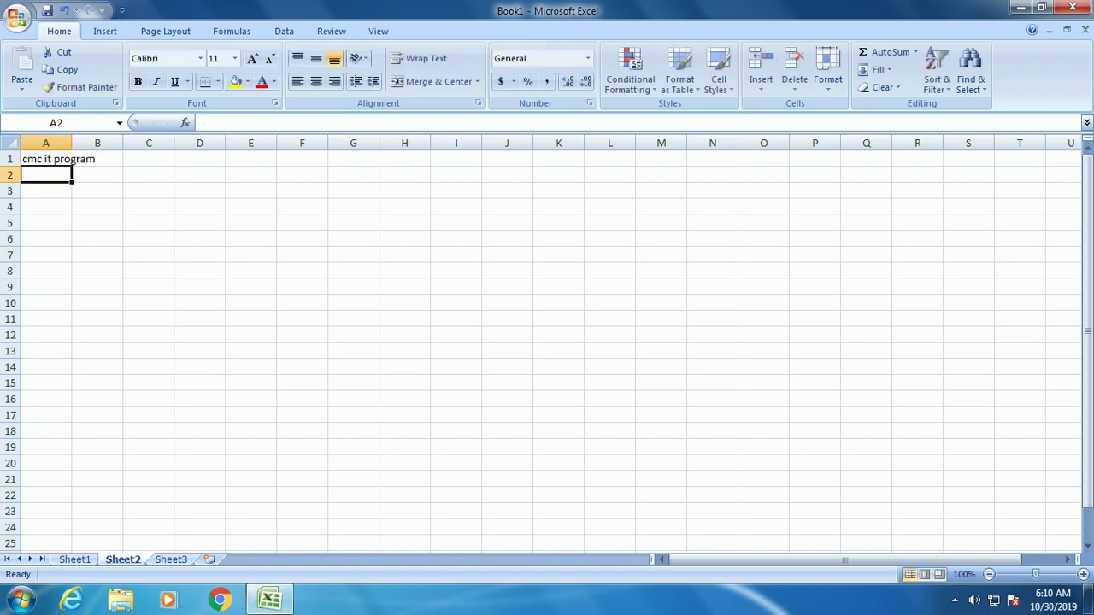
drag(72, 143, 108, 143)
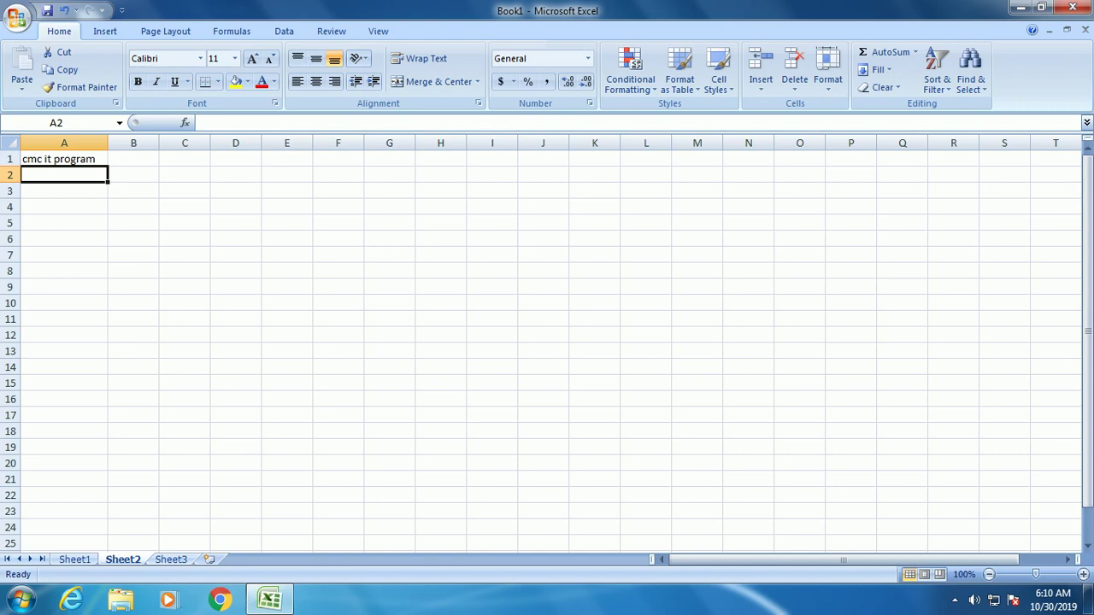
right_click(126, 559)
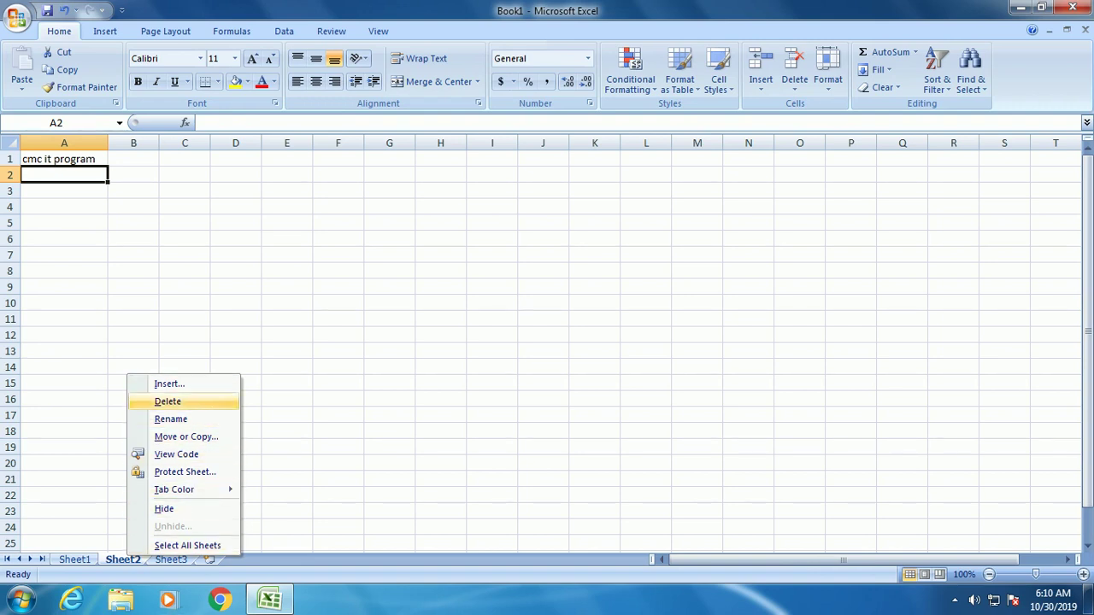
Step: Insert a blank worksheet, Sheet4, in front of Sheet2
click(169, 384)
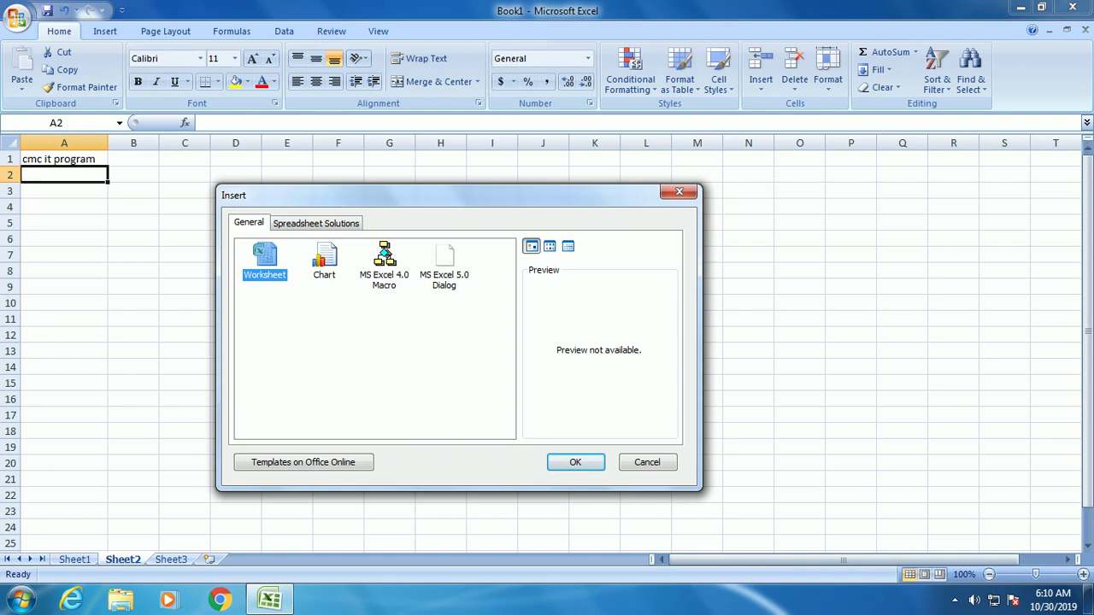
click(576, 462)
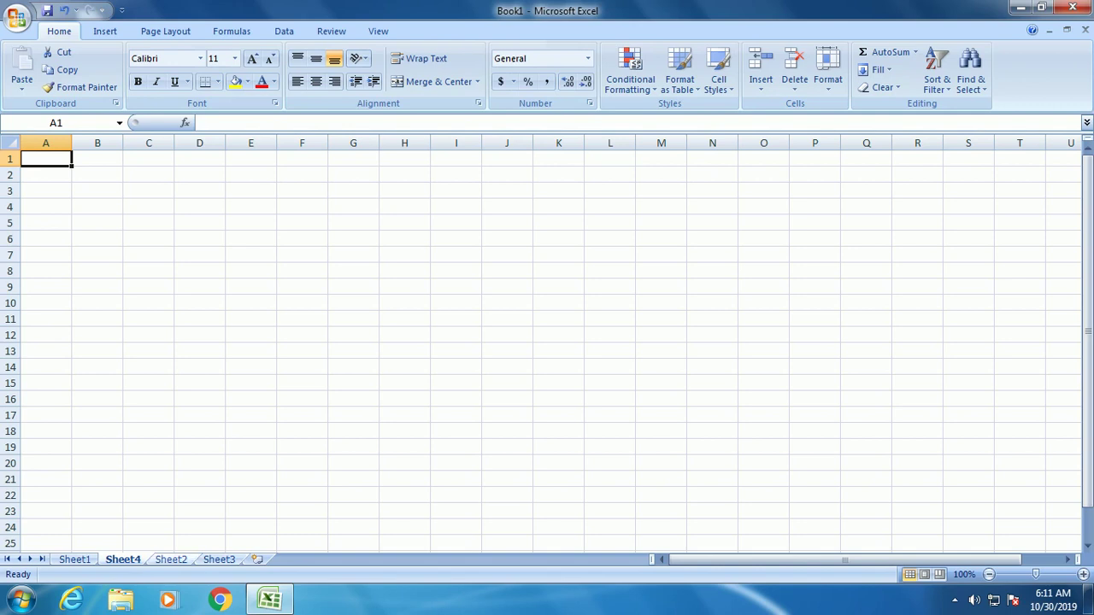
right_click(171, 559)
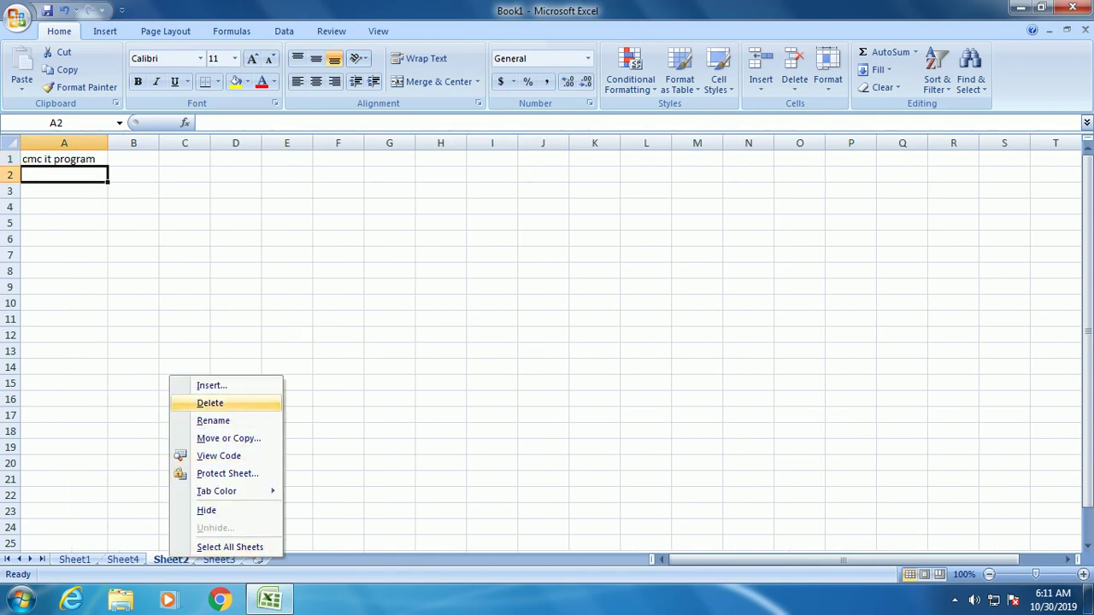
Step: Delete Sheet2 with its 'cmc it program' heading and confirm the deletion
key(Escape)
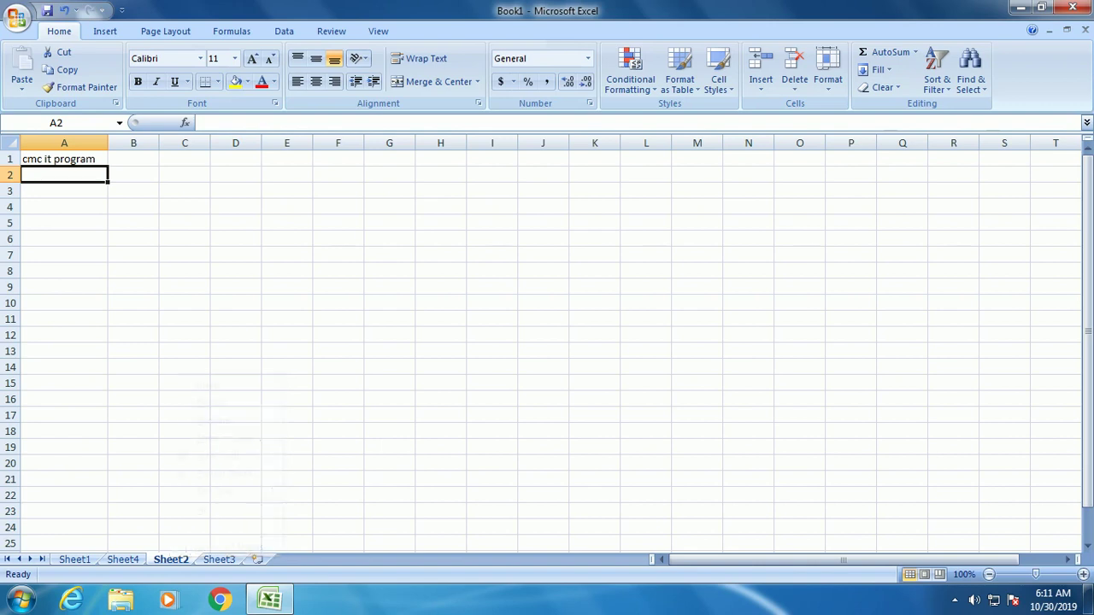
click(122, 559)
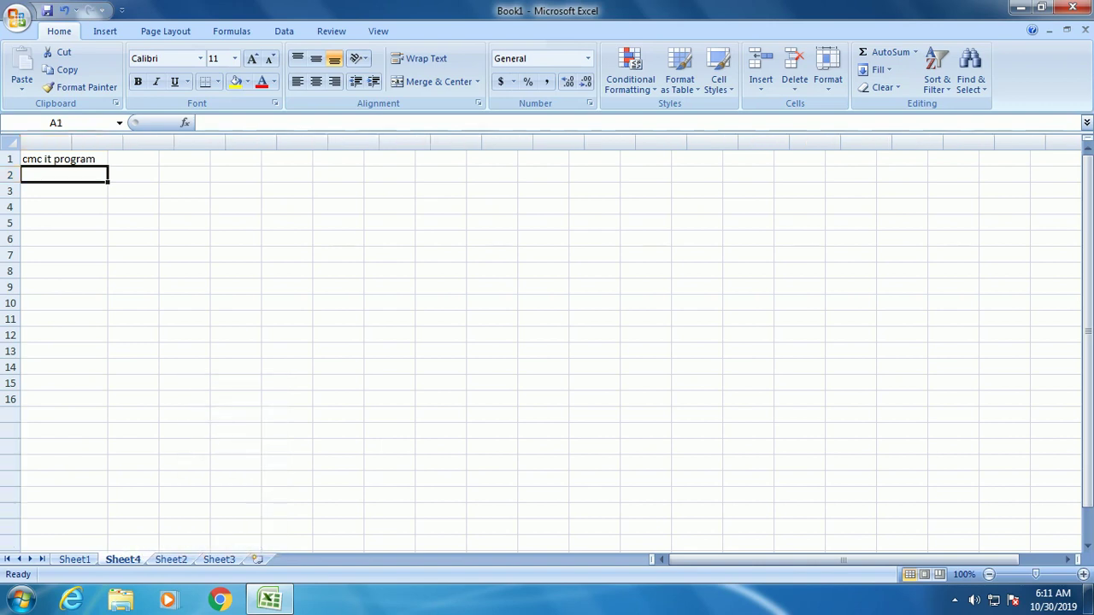
key(ctrl+Page_Up)
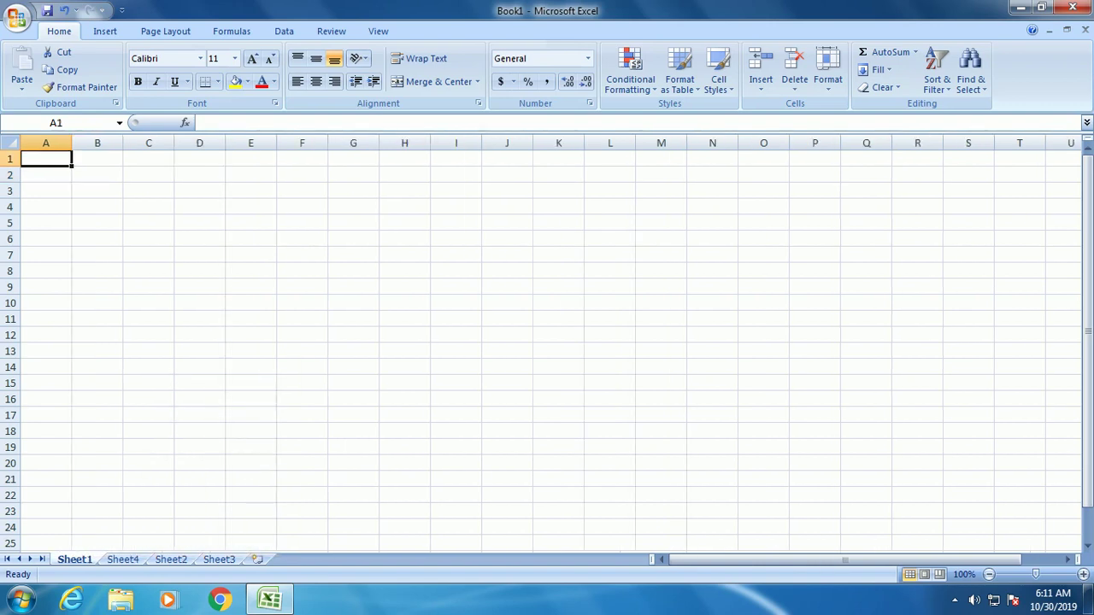
key(ctrl+Page_Down)
key(ctrl+Page_Down)
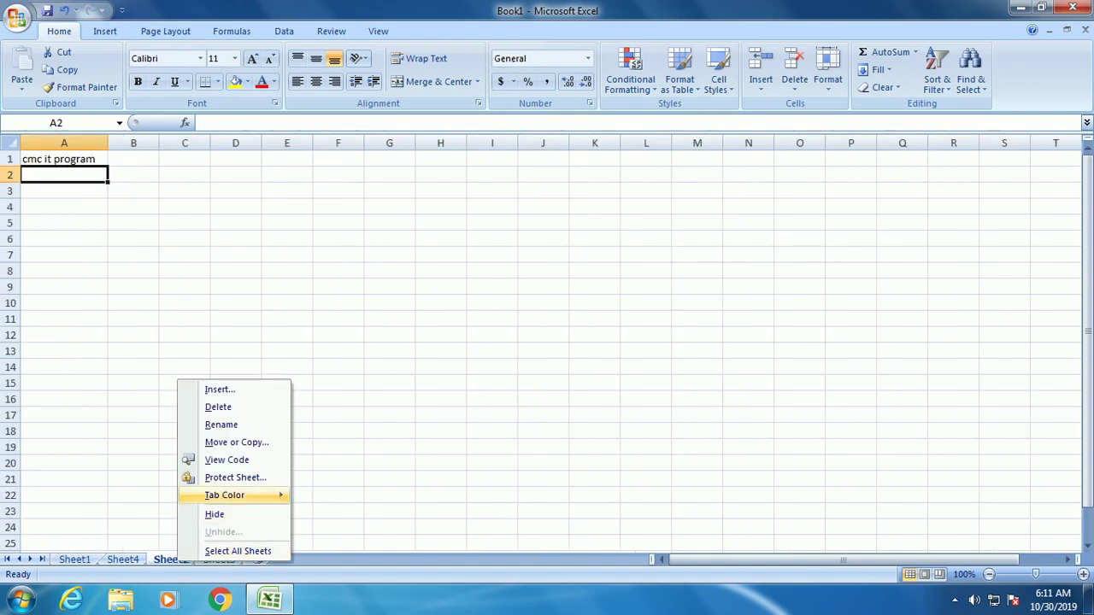
click(218, 407)
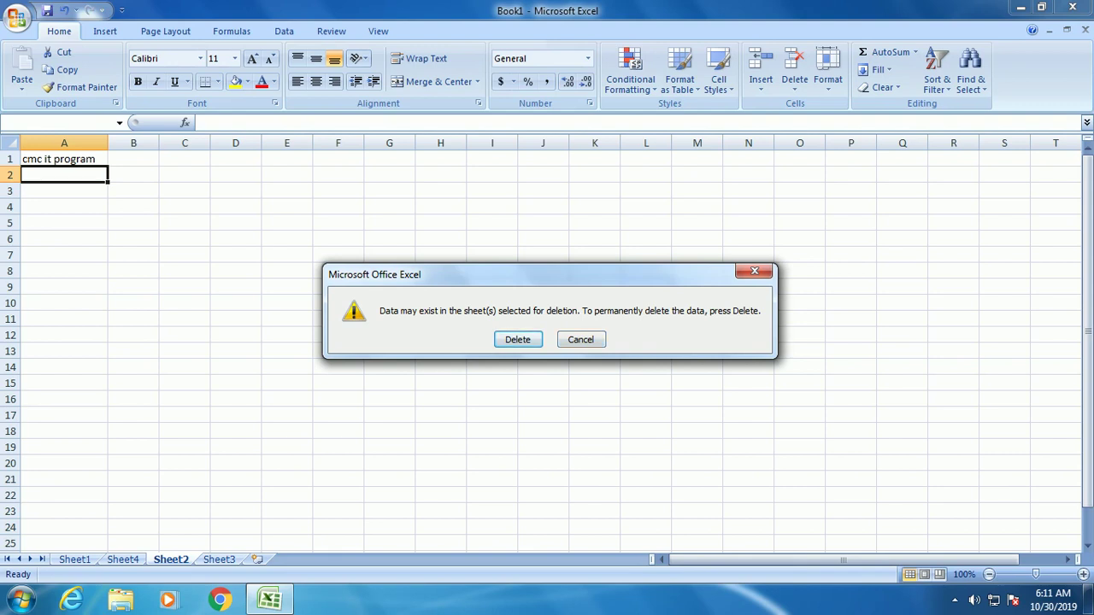
key(Return)
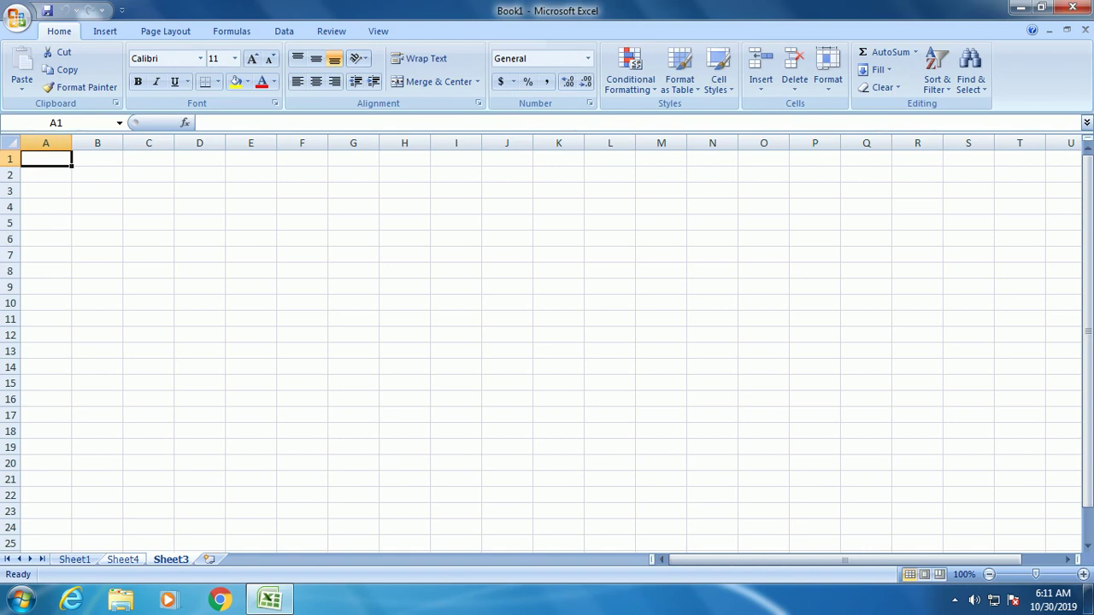
Step: Rename the Sheet4 tab to ledgersheet
right_click(129, 559)
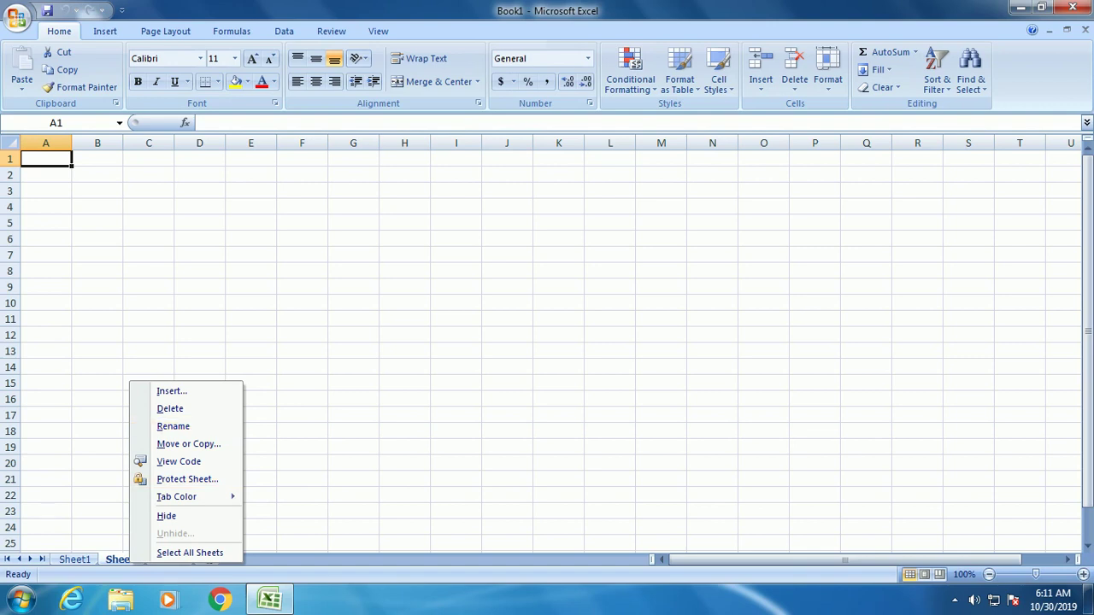
key(Escape)
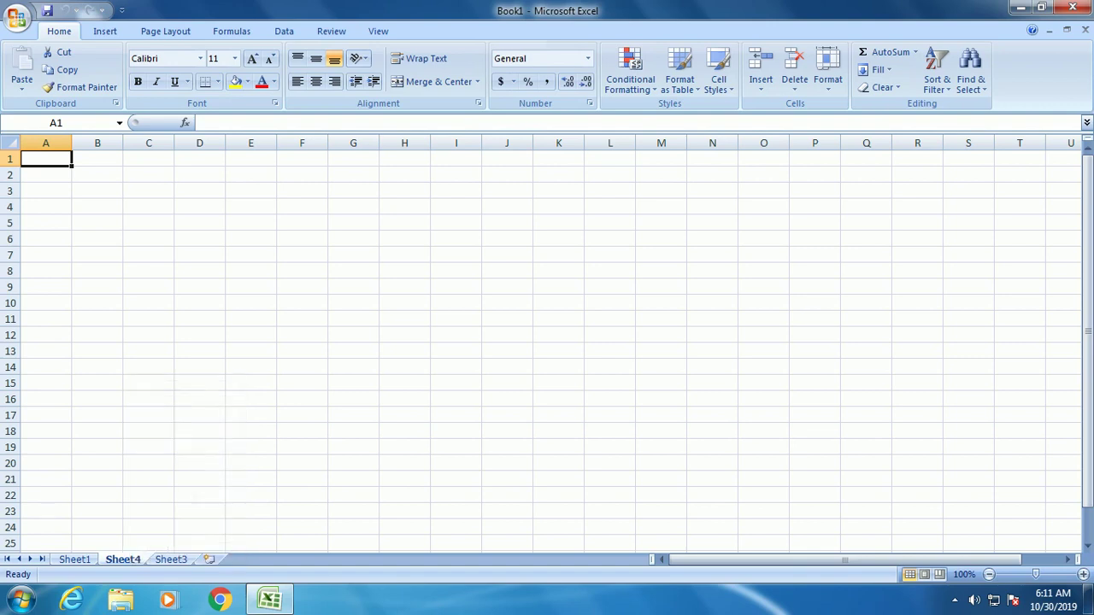
right_click(124, 560)
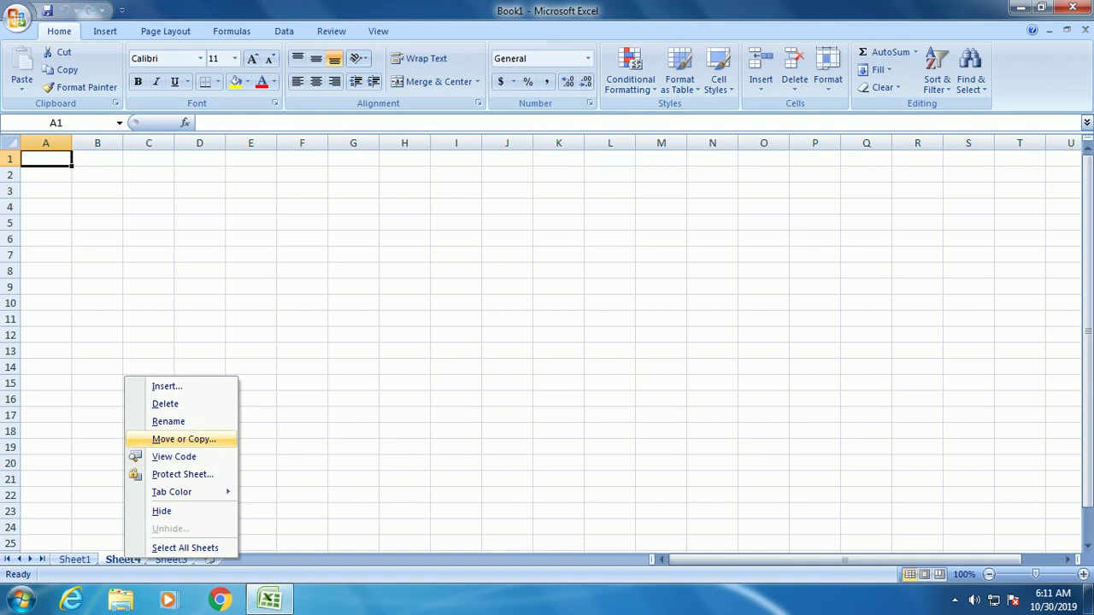
key(Up)
key(Return)
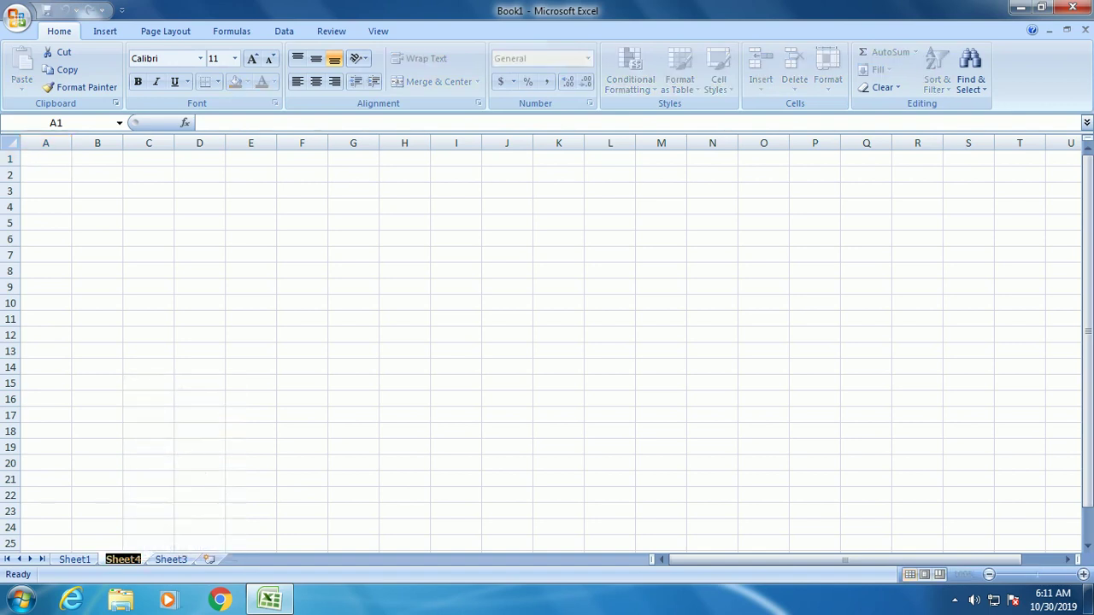
text(le)
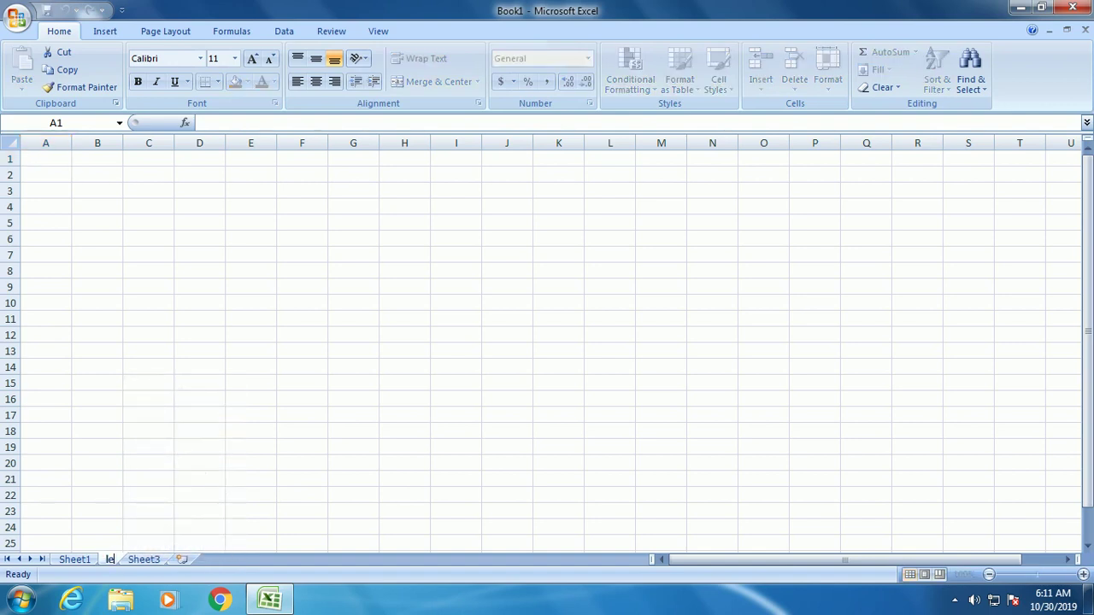
text(dgerssheet)
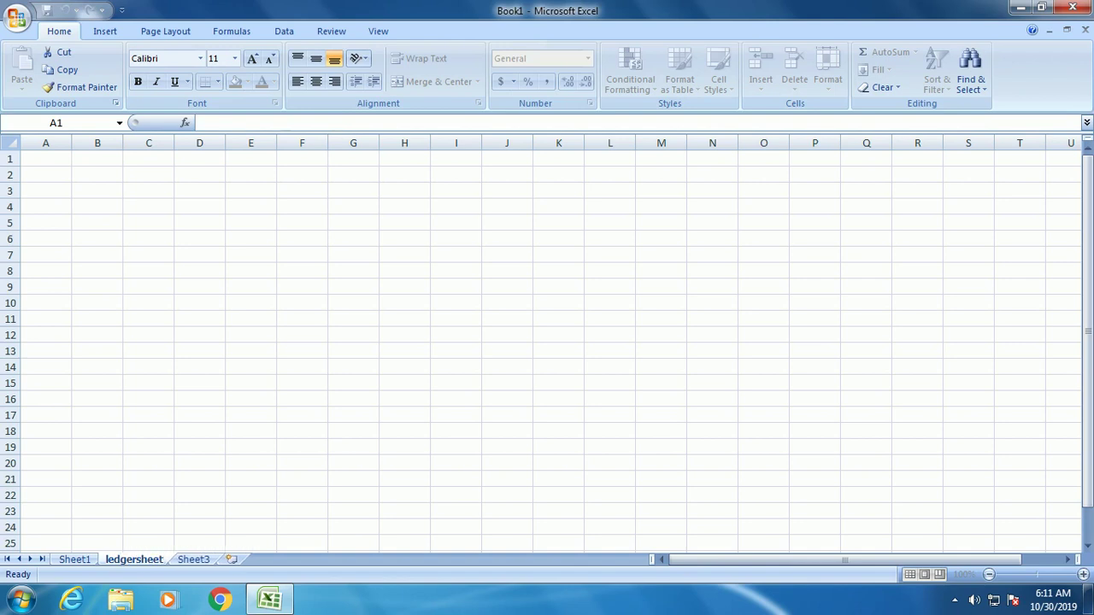
key(Return)
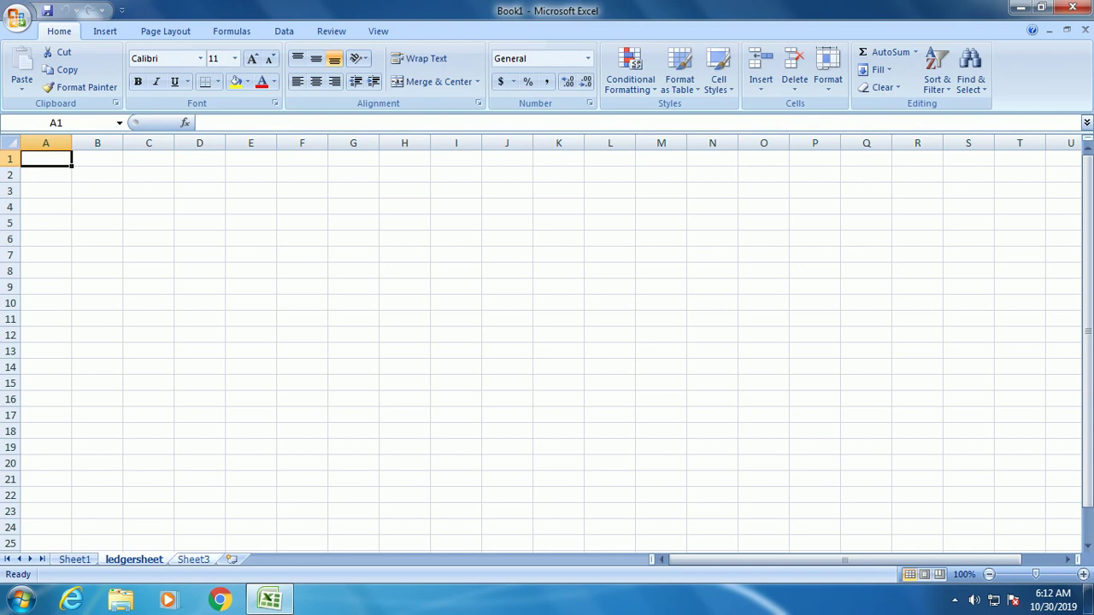
right_click(193, 559)
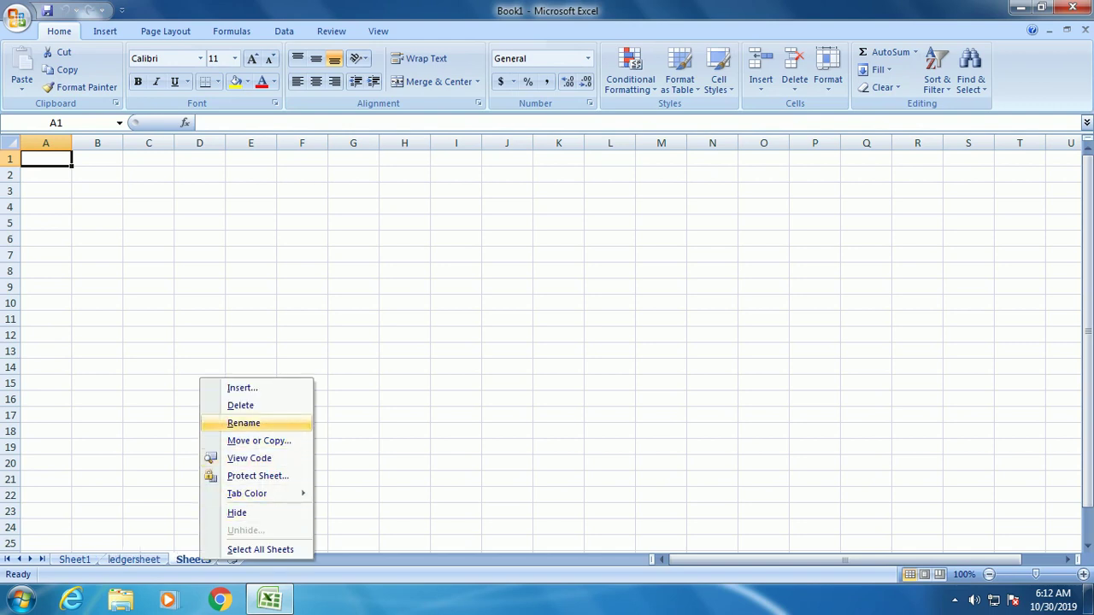
Step: Rename the Sheet3 tab to salartysheet
key(Return)
text(salartysheet)
click(250, 447)
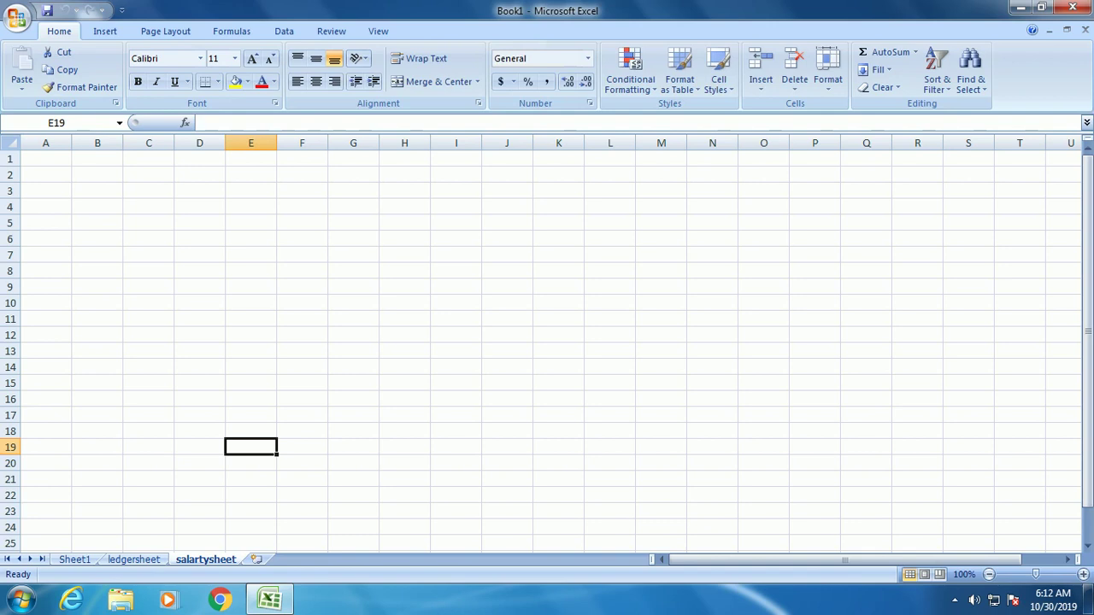
Step: Edit the ledgersheet tab name, then leave it unchanged as ledgersheet
click(151, 559)
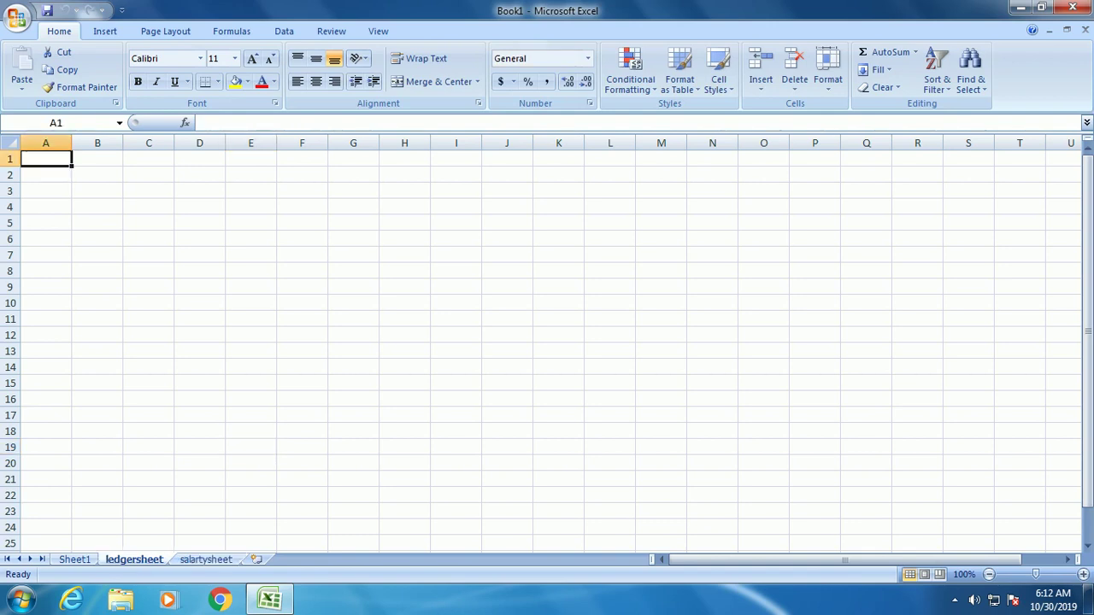
right_click(150, 559)
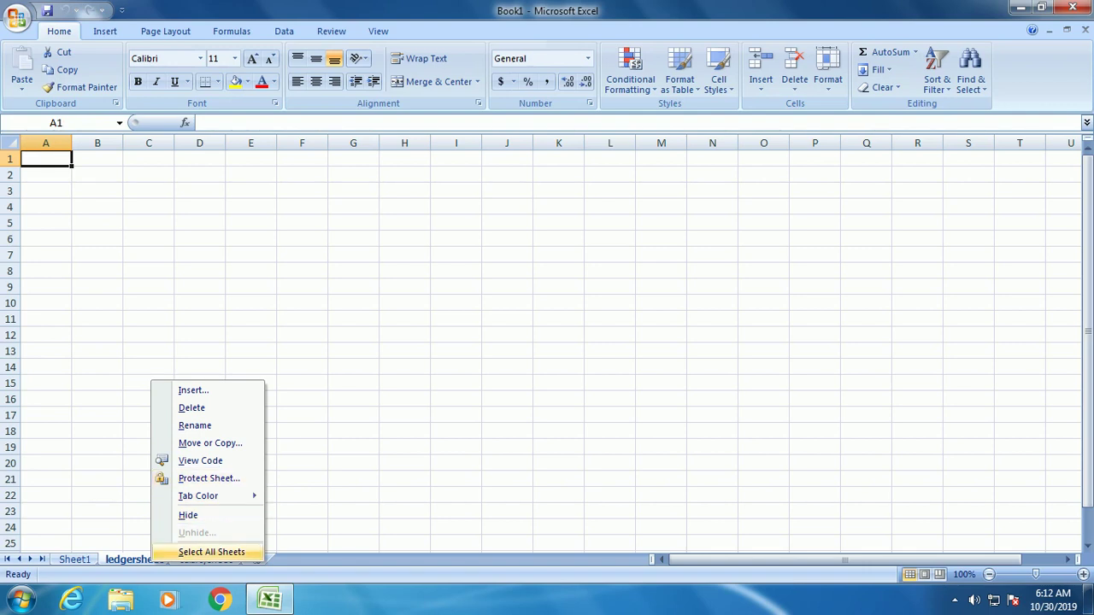
click(195, 425)
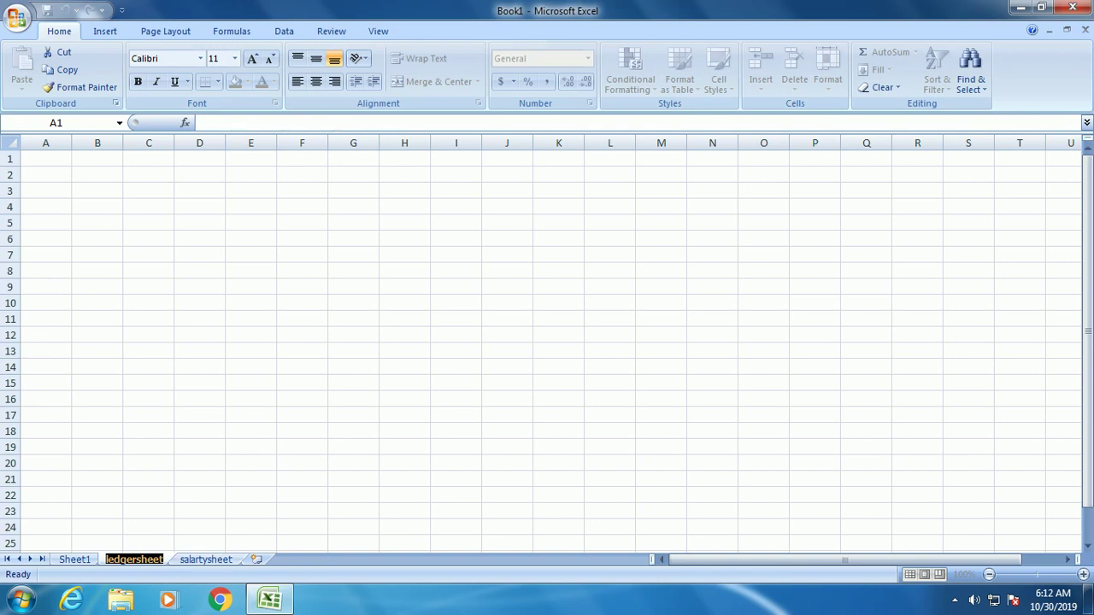
click(147, 528)
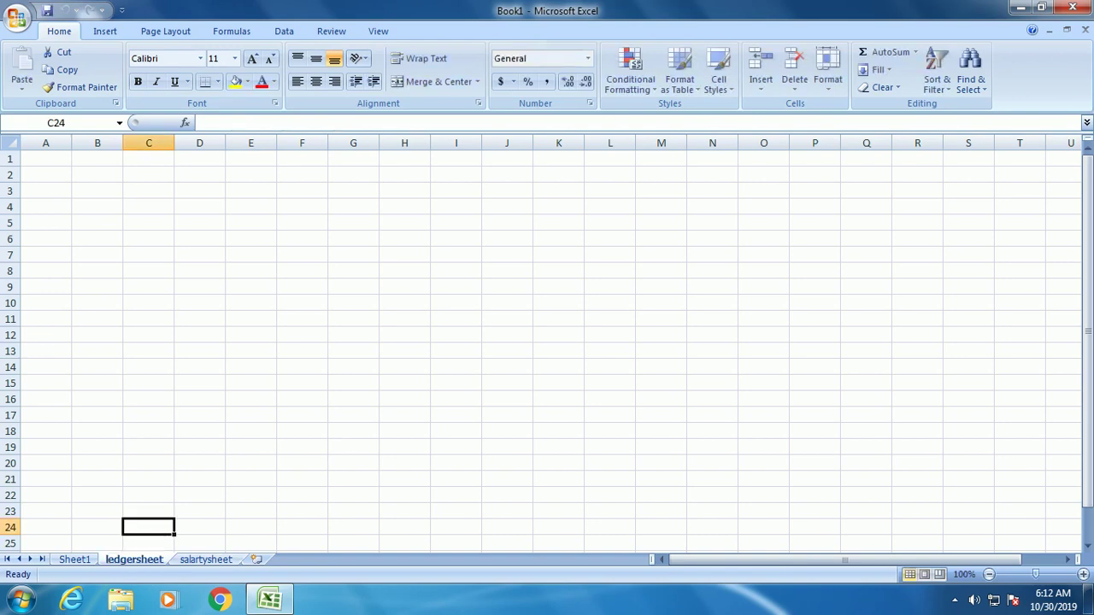
Step: Give the ledgersheet tab a light-blue colour and view it from salartysheet
right_click(137, 559)
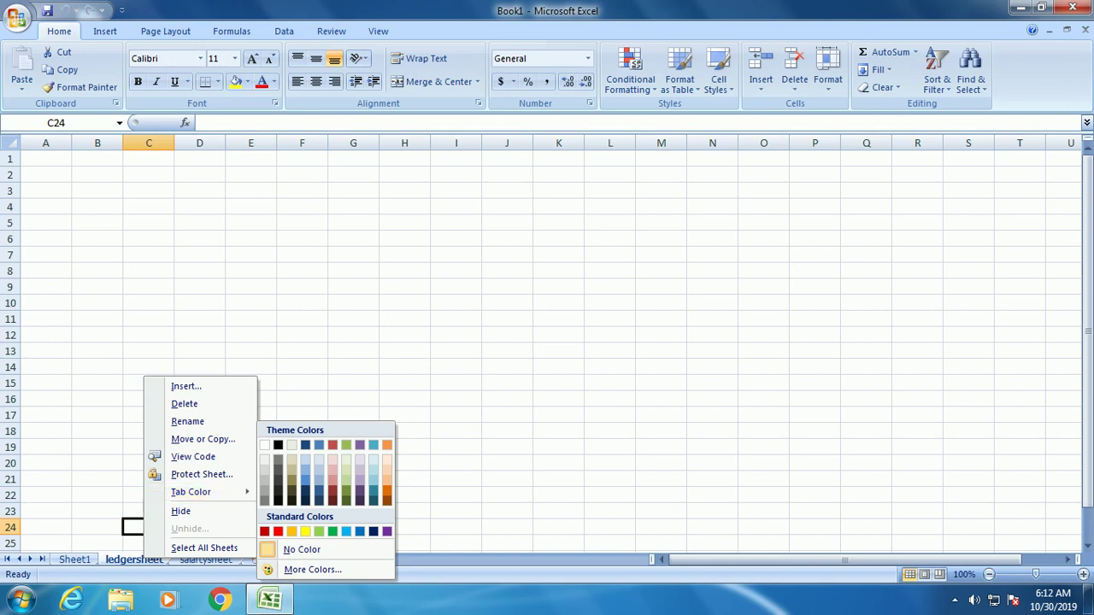
key(Escape)
key(Escape)
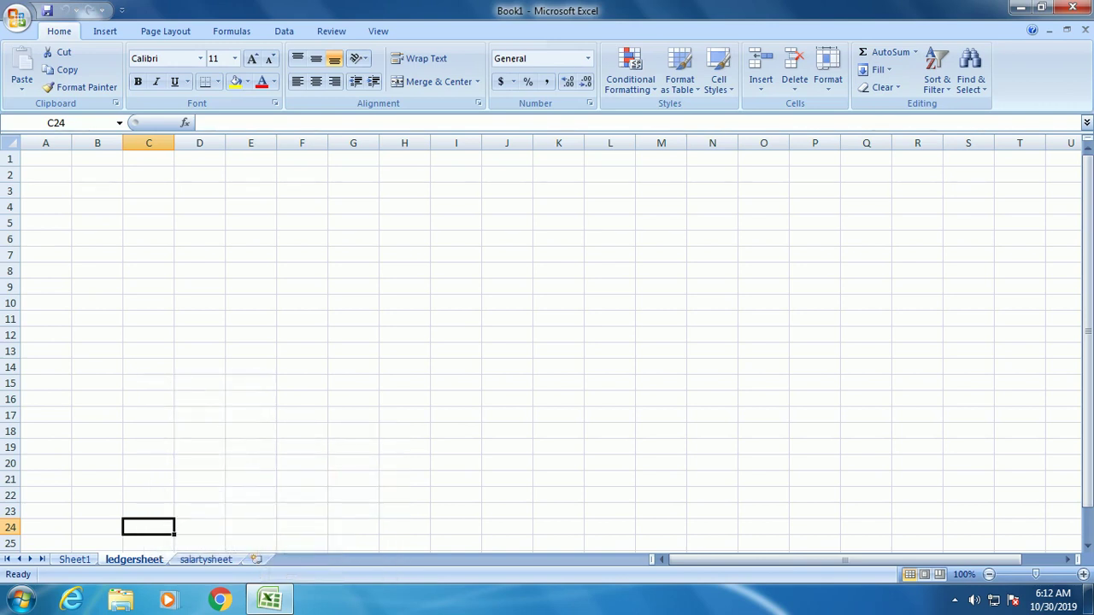
right_click(132, 559)
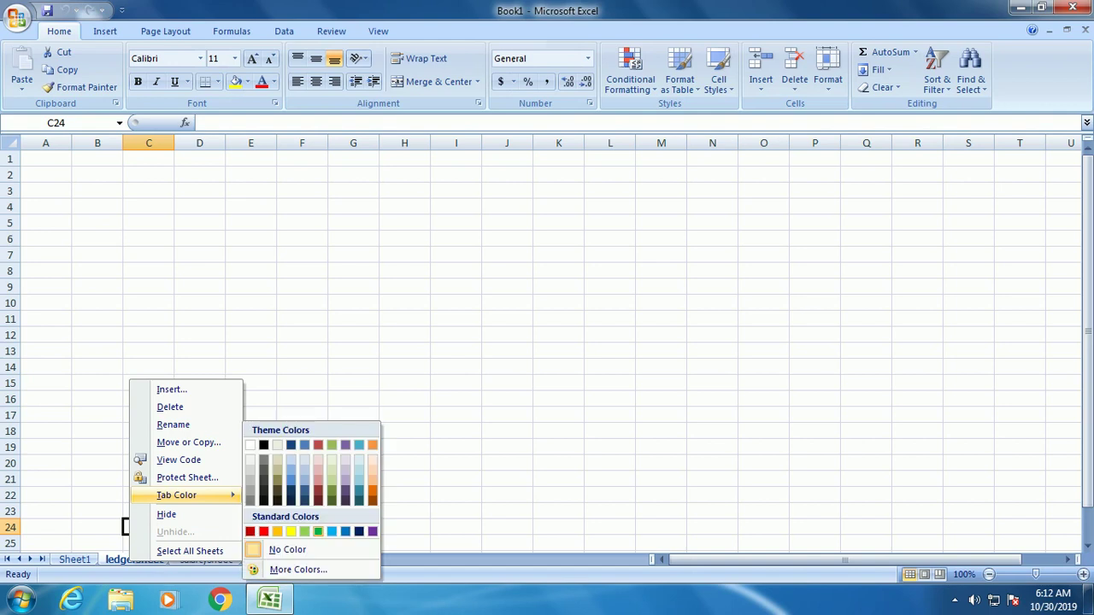
click(332, 531)
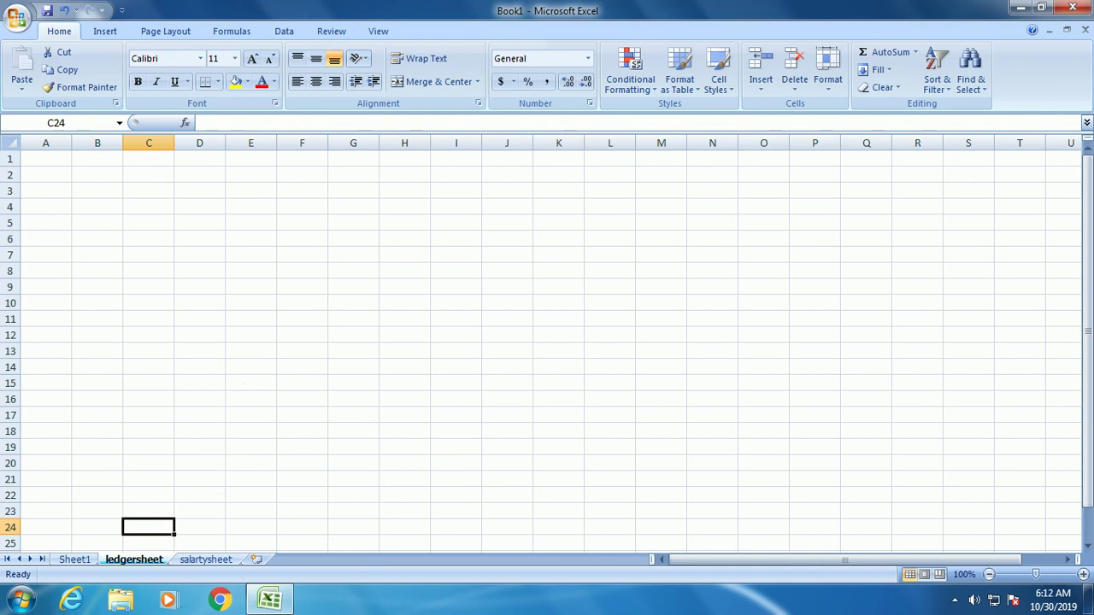
click(205, 559)
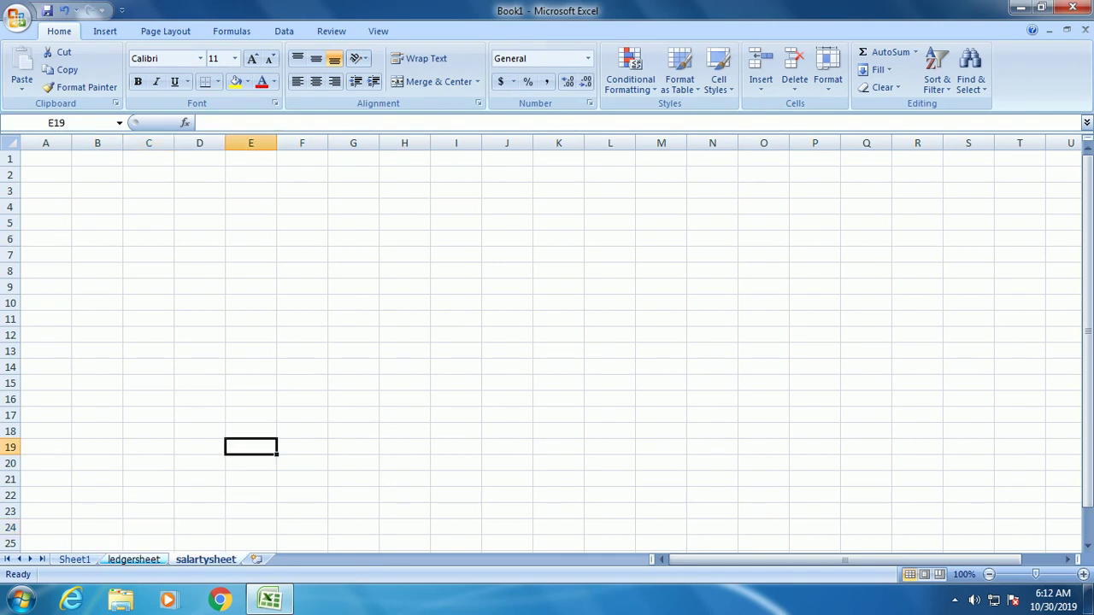
Step: Change the ledgersheet tab colour to red and view it from salartysheet
right_click(145, 557)
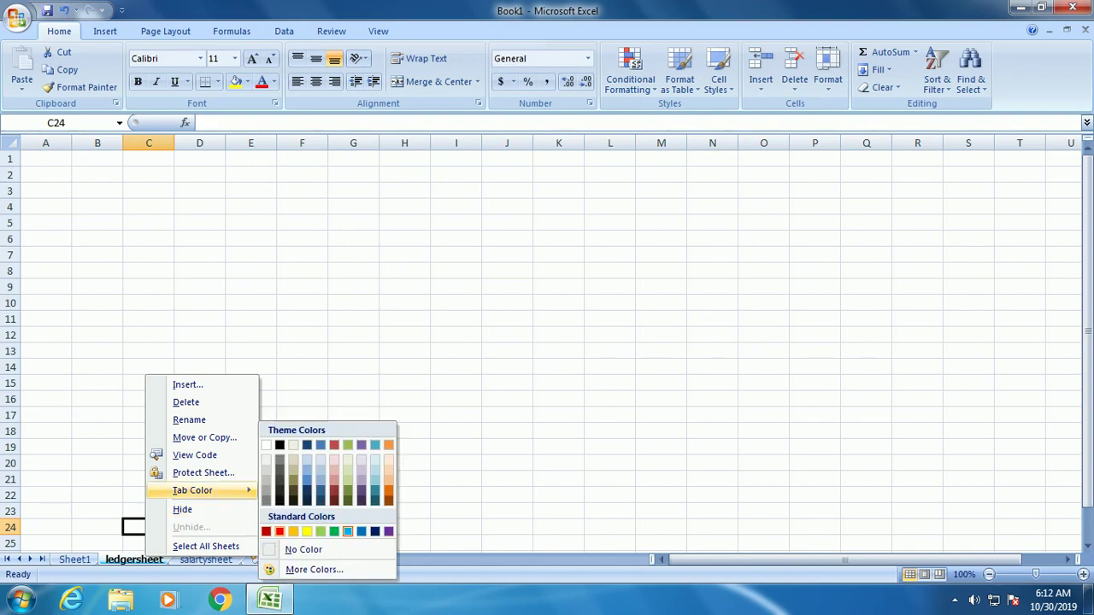
click(279, 531)
click(205, 559)
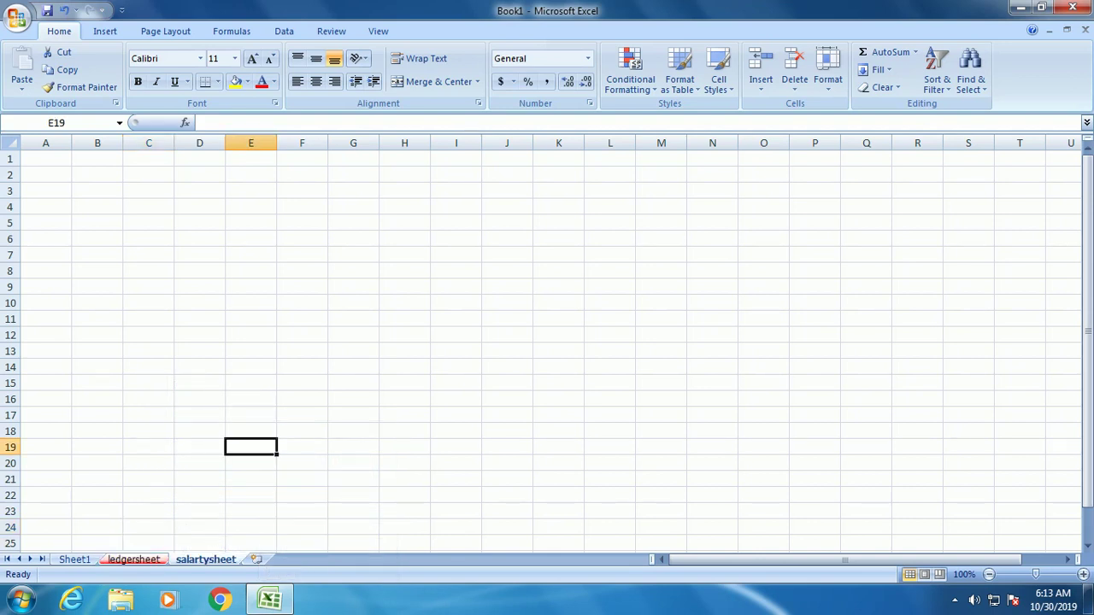
right_click(153, 559)
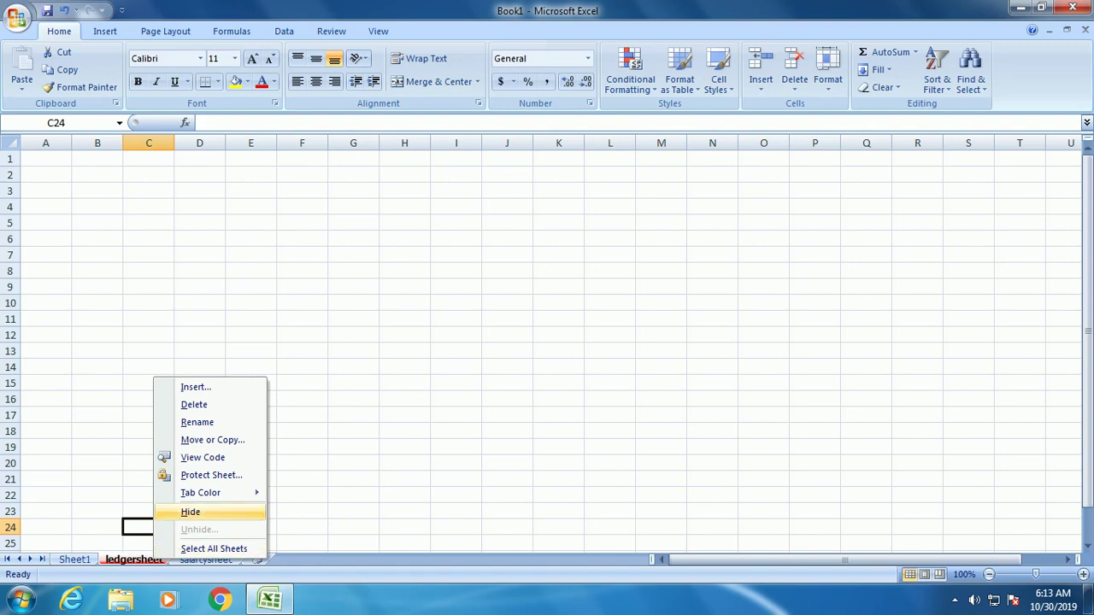
Step: Switch back to ledgersheet and hide it using its tab's Hide option
key(Escape)
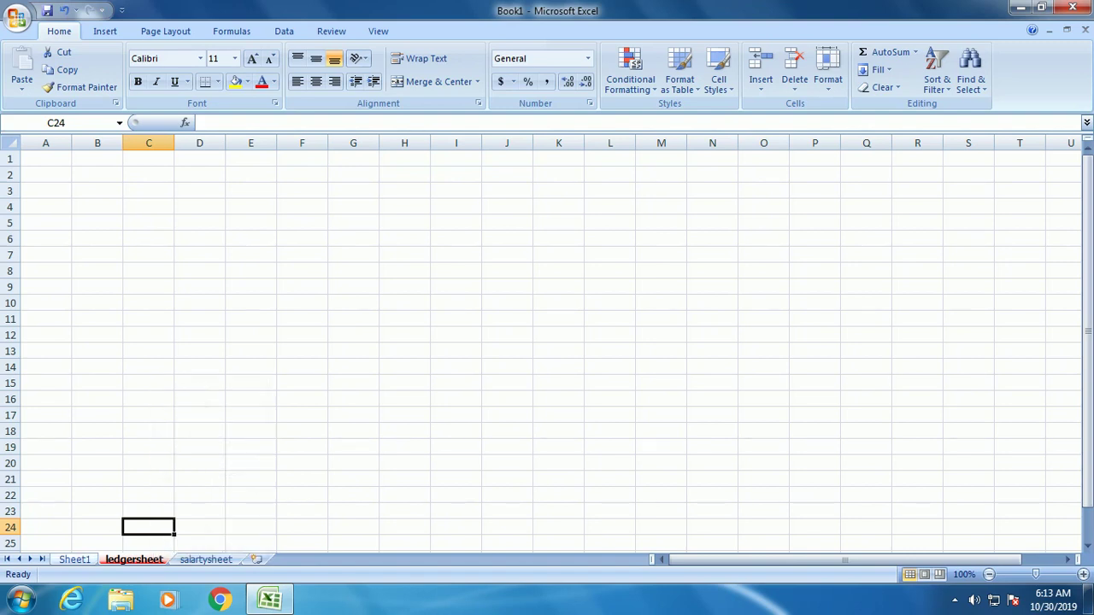
key(ctrl+Page_Down)
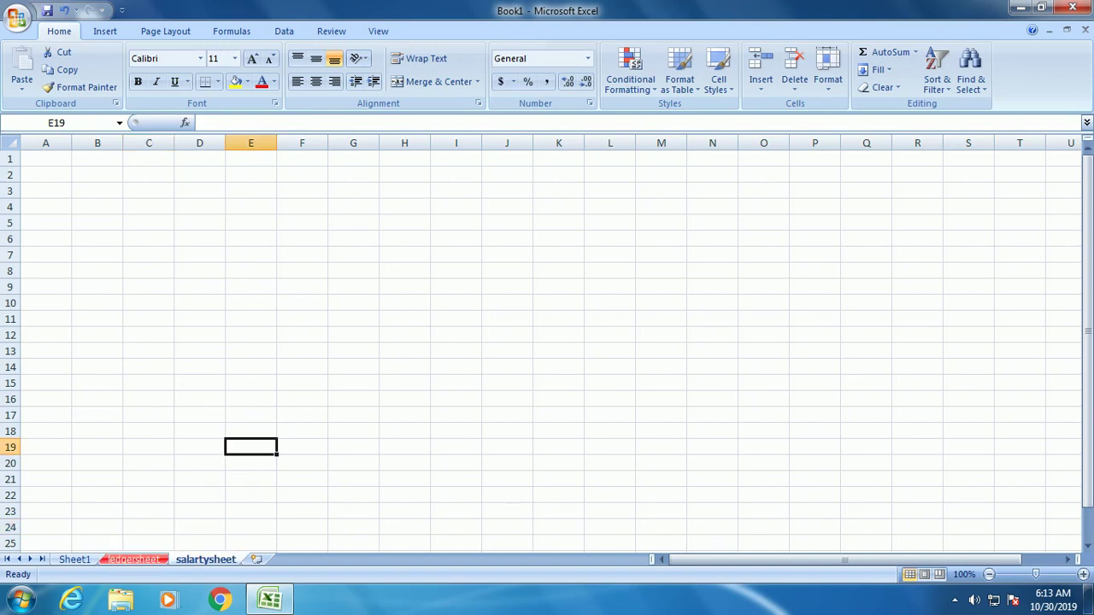
key(ctrl+Page_Up)
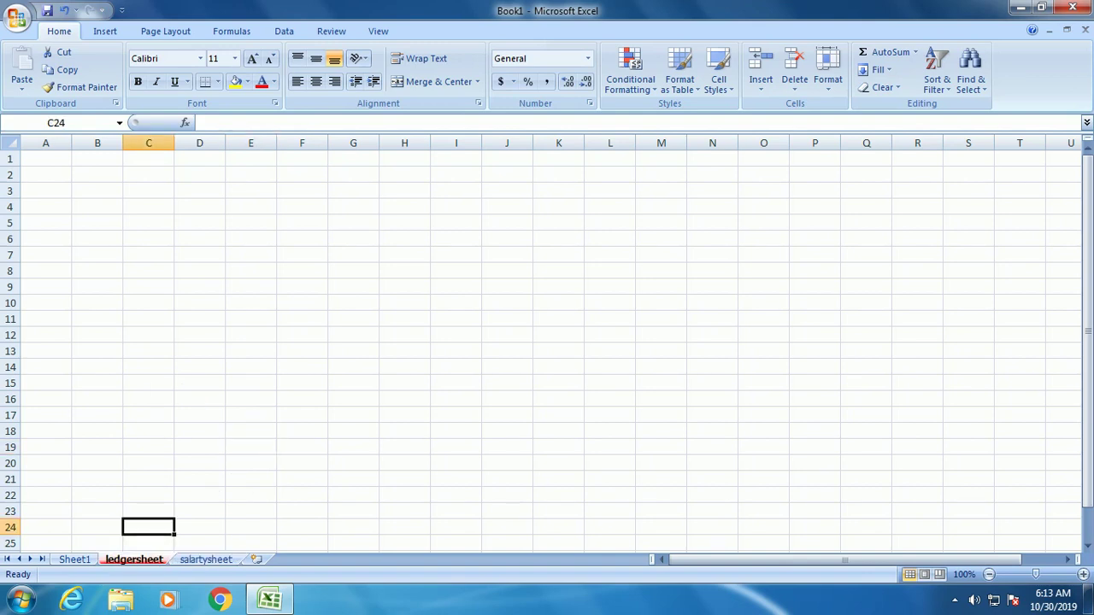
right_click(140, 558)
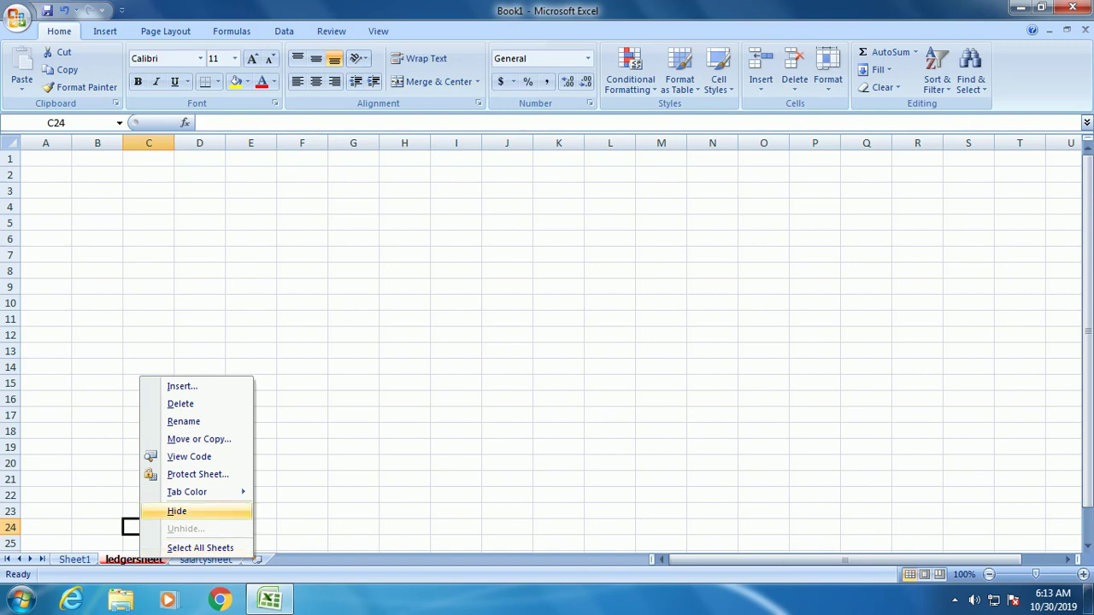
click(177, 512)
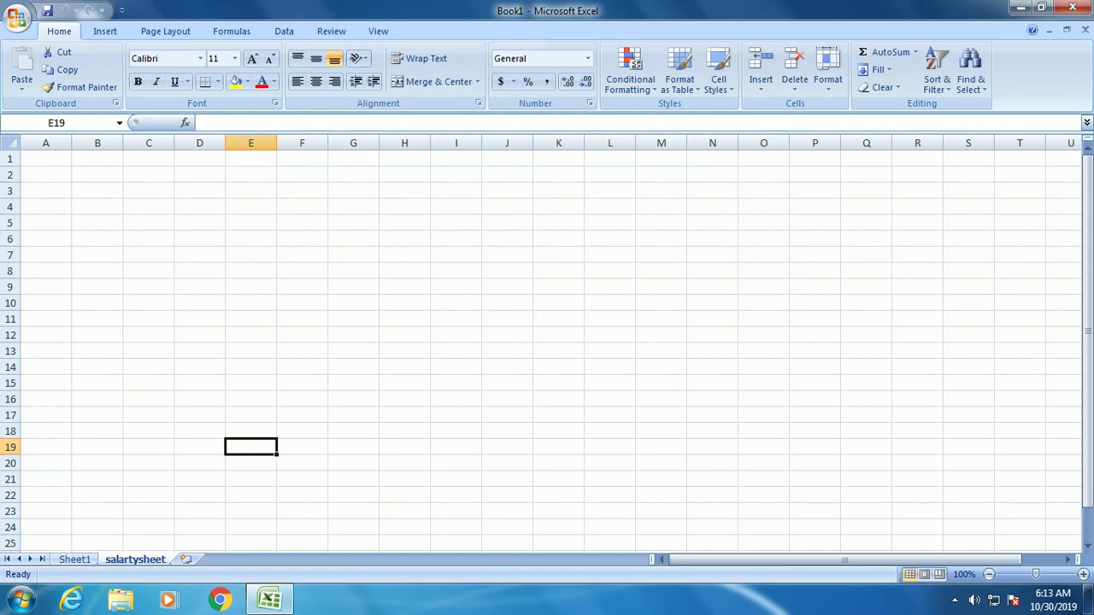
right_click(111, 557)
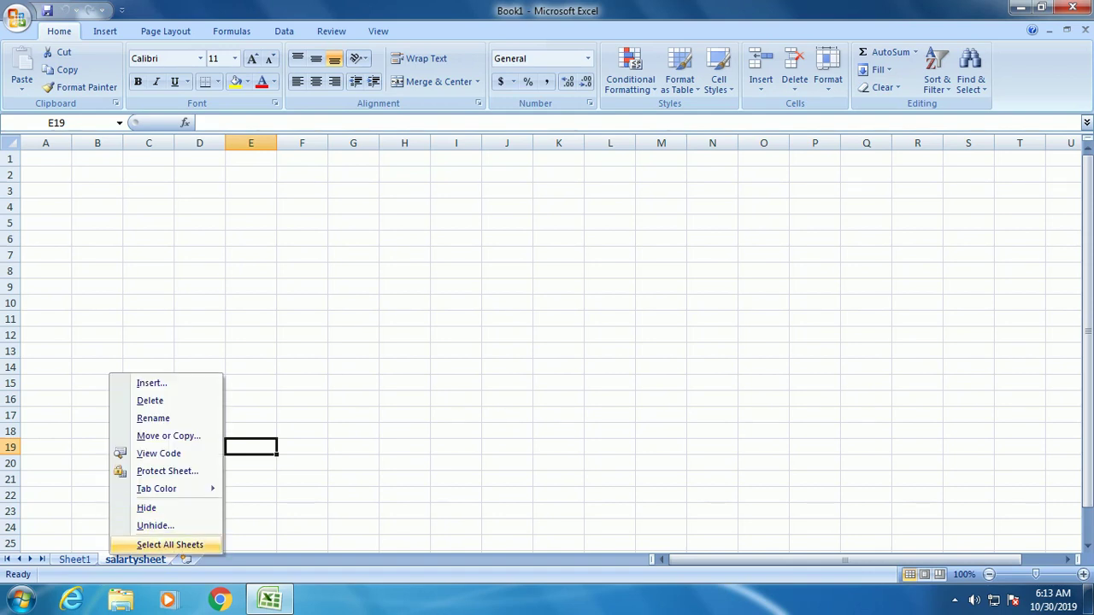
Step: Unhide ledgersheet from the Unhide list so its red tab returns
click(154, 526)
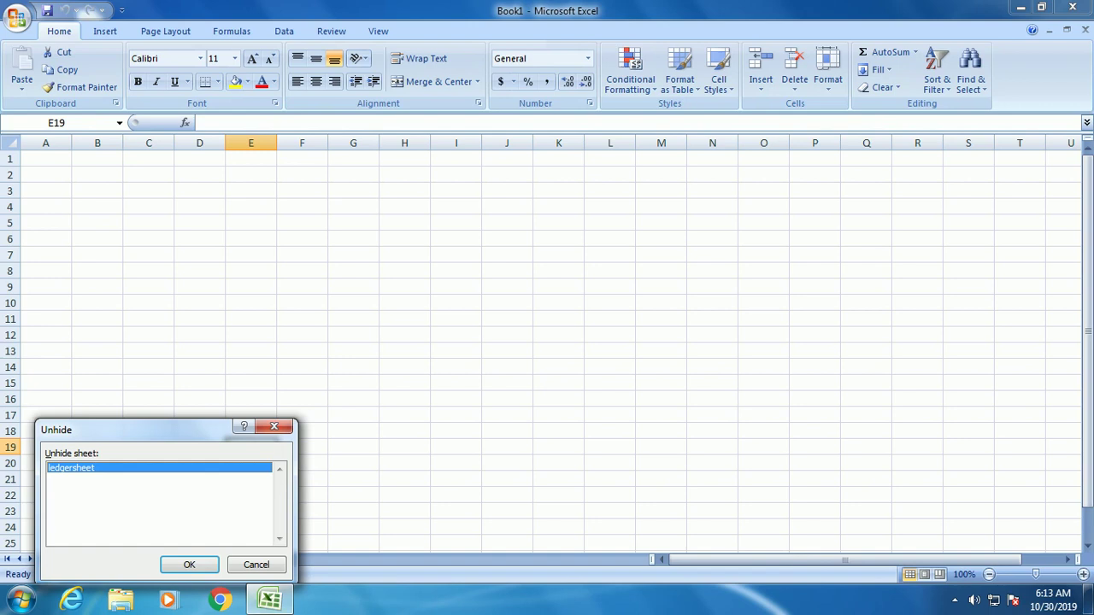
click(188, 564)
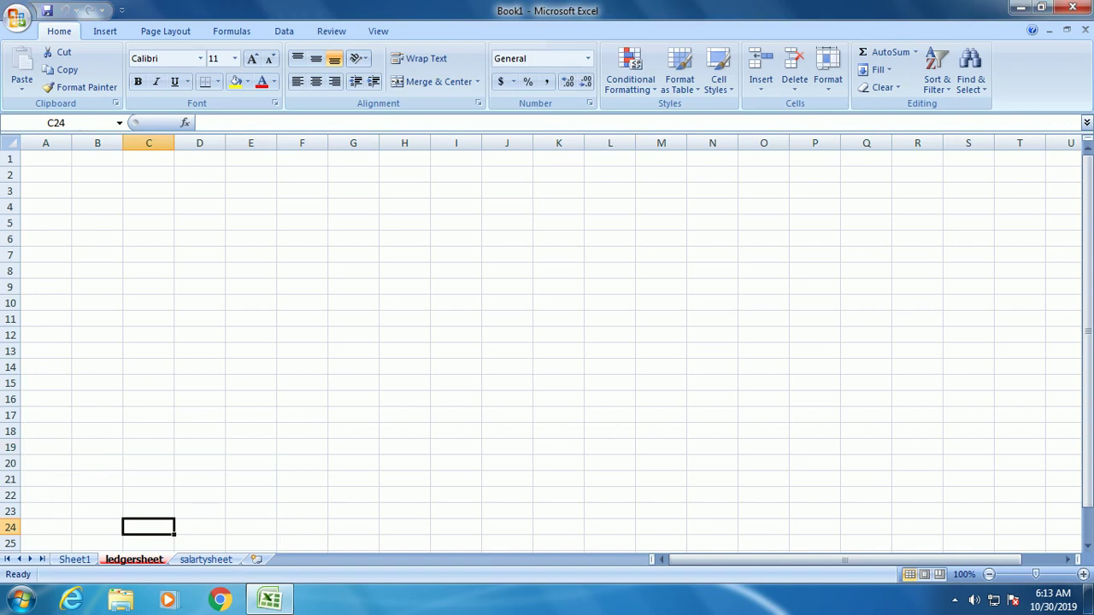
right_click(144, 560)
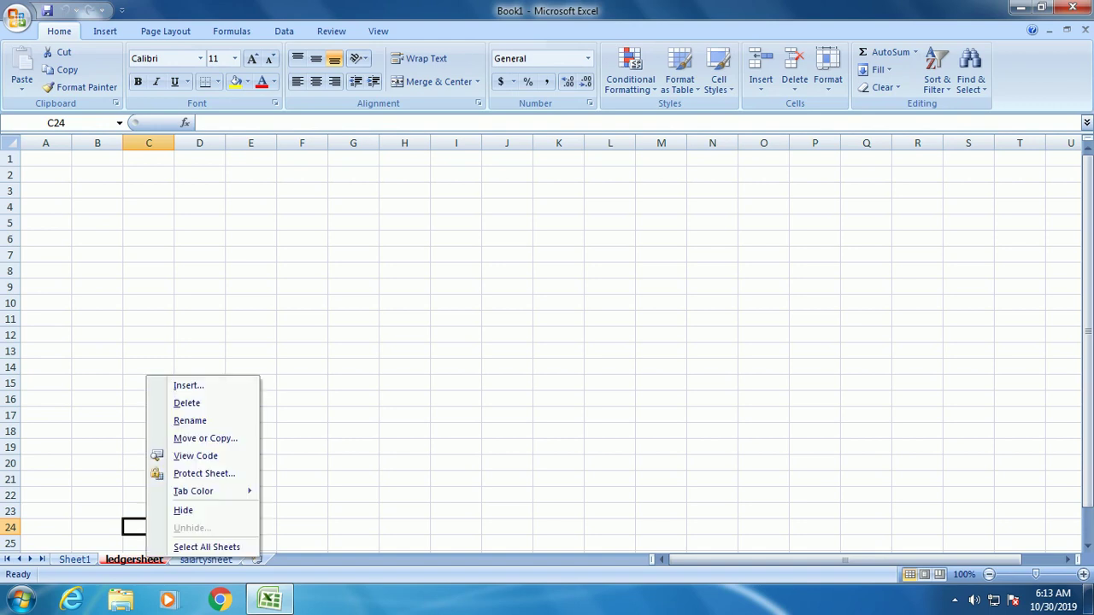
Step: Enter sample text 'dsgsdfgsdfg' in C7 and 'sdfgsdfgsdf' in C8 of ledgersheet
key(Escape)
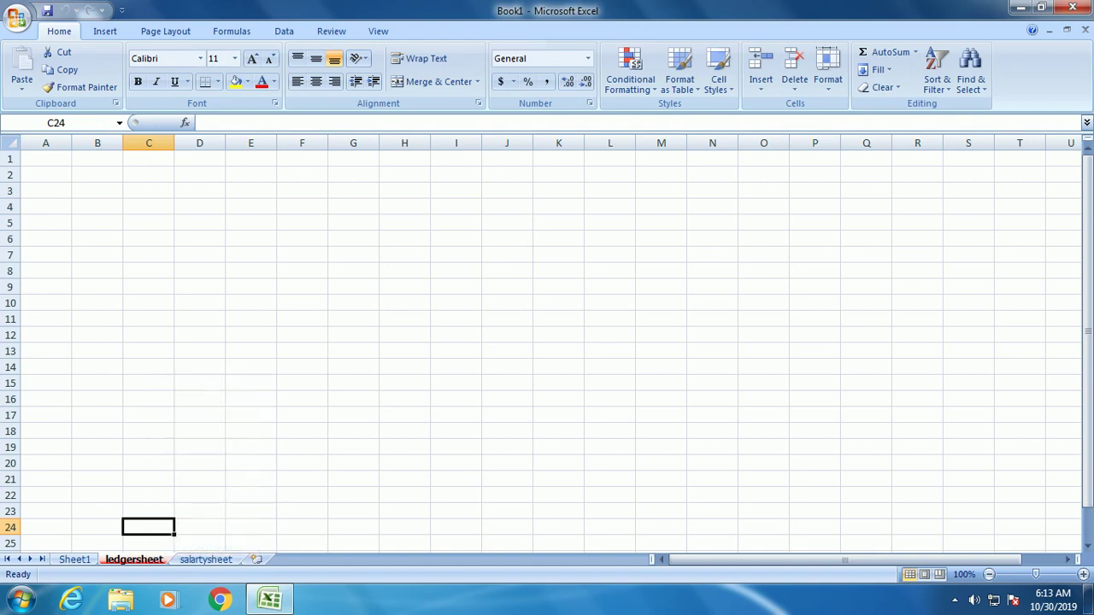
click(149, 255)
text(dsgsdfgsdfg)
key(Return)
text(sdfgsdfgsdf)
key(Return)
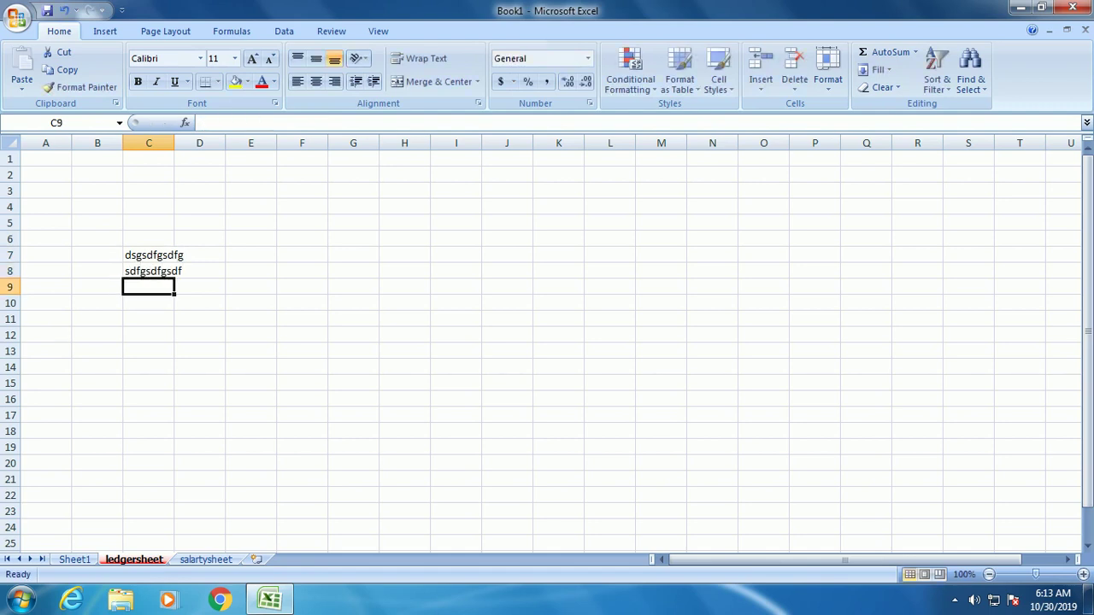
Step: Protect ledgersheet with a password, entering it and confirming it
right_click(147, 559)
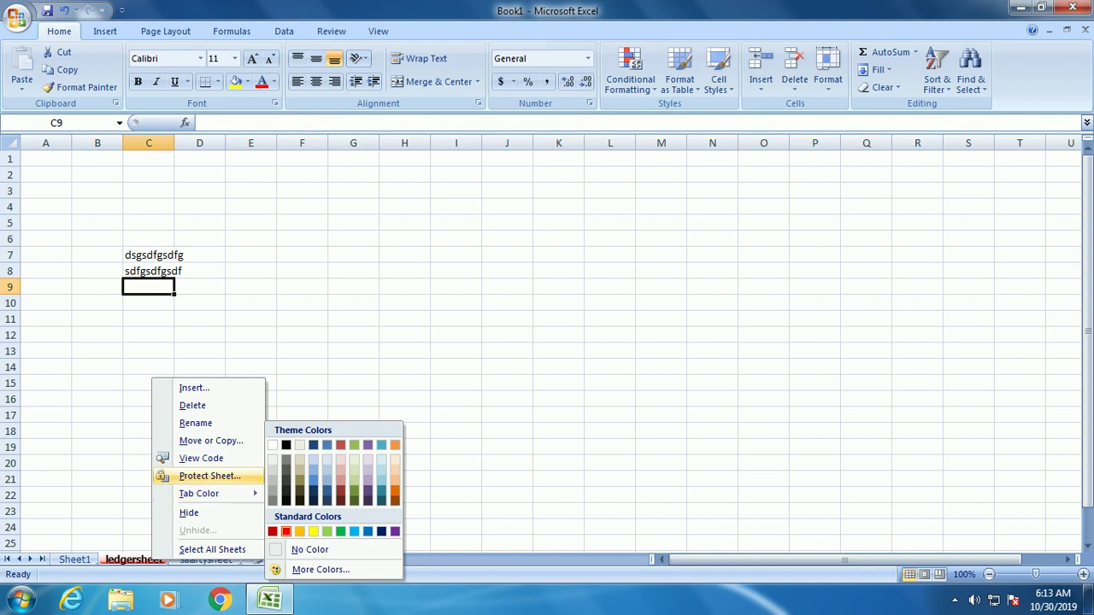
click(209, 476)
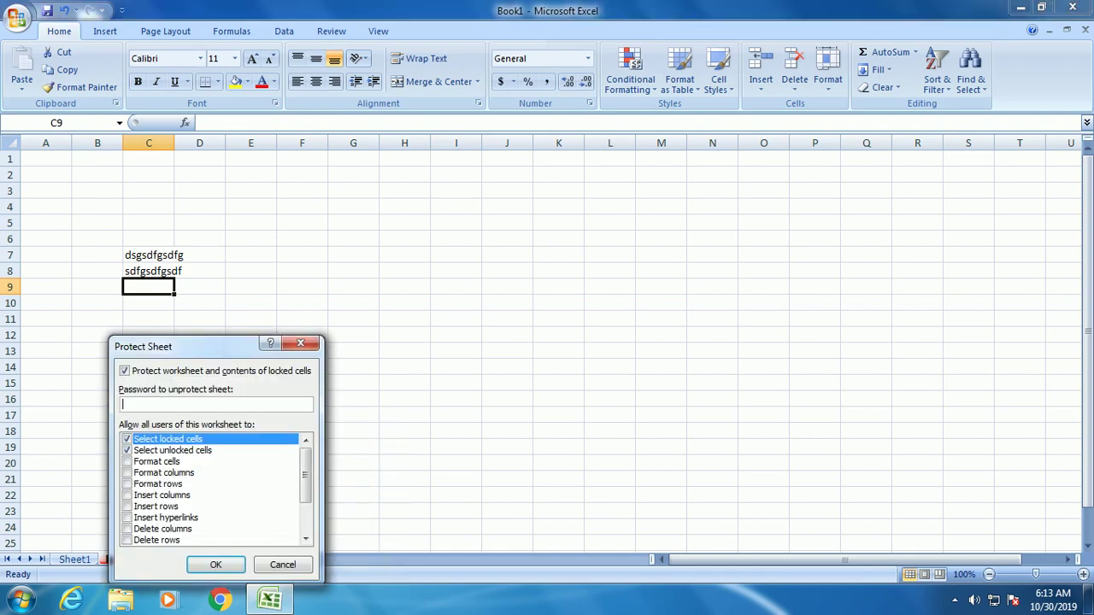
drag(171, 346, 364, 207)
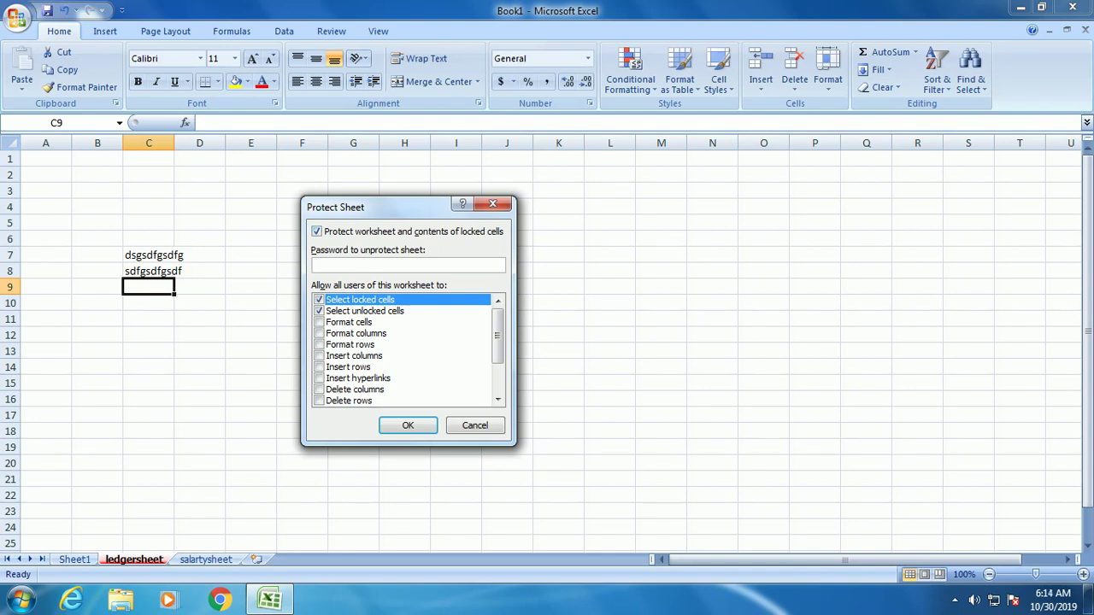
key(Return)
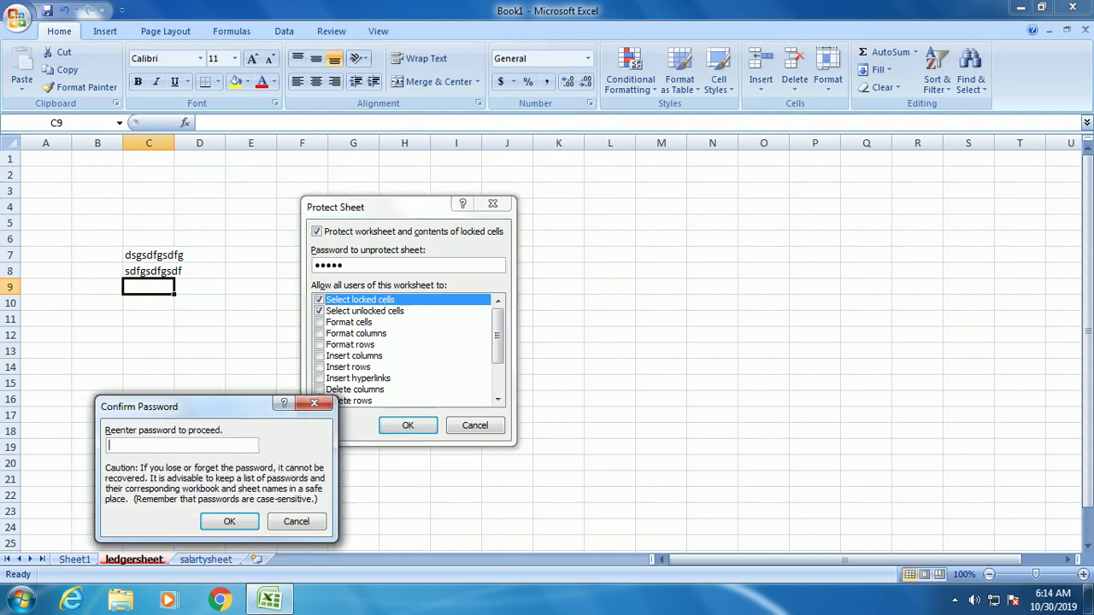
key(Return)
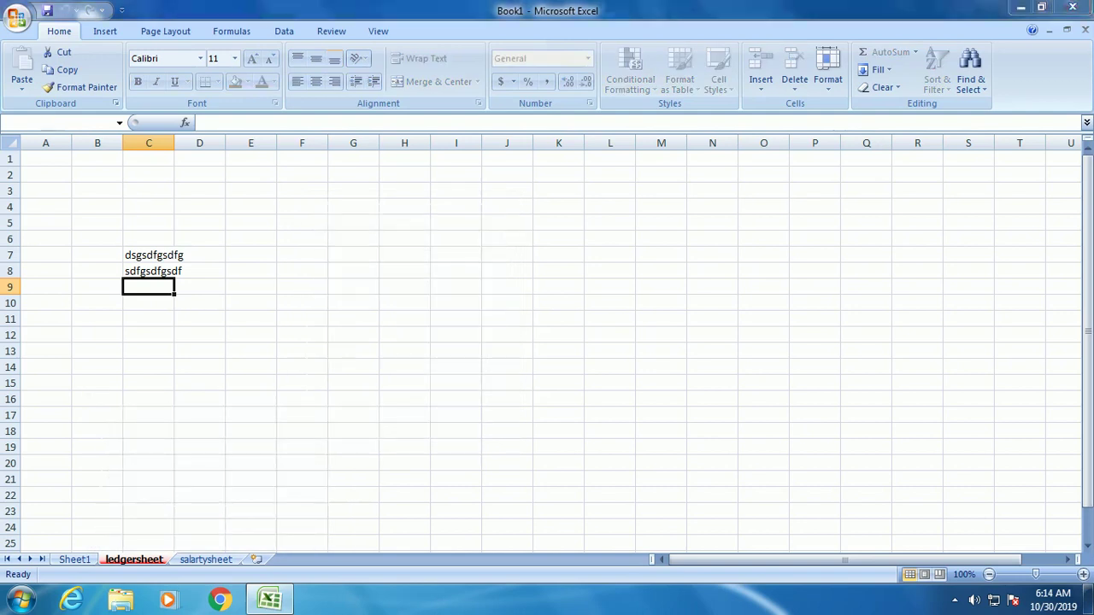
Step: Test that ledgersheet refuses typing, dismiss the read-only warning, then bring up the ledgersheet tab options
key(s)
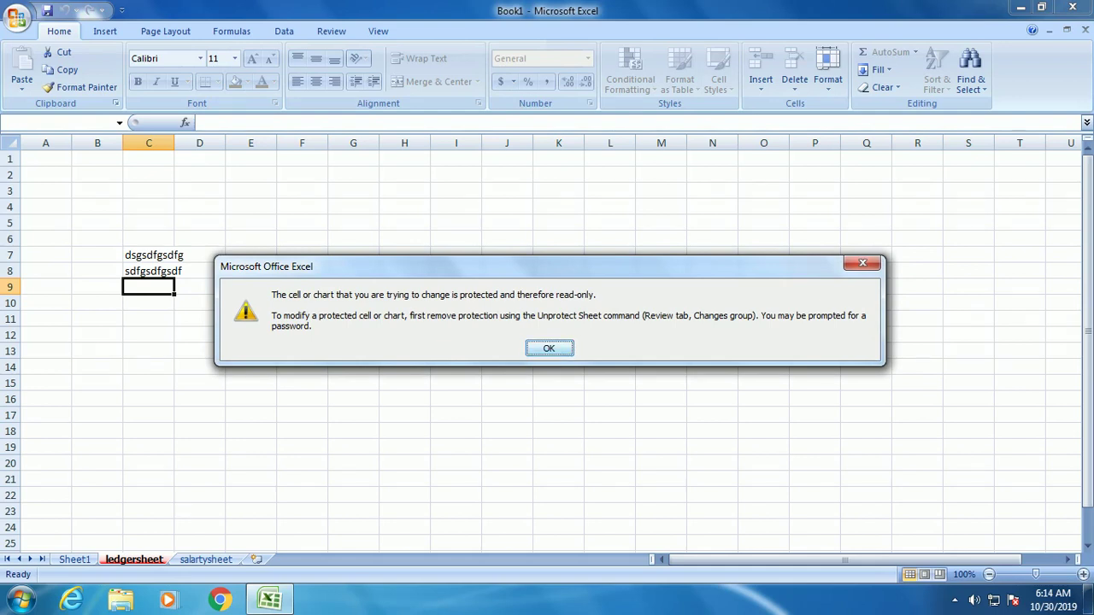
key(Return)
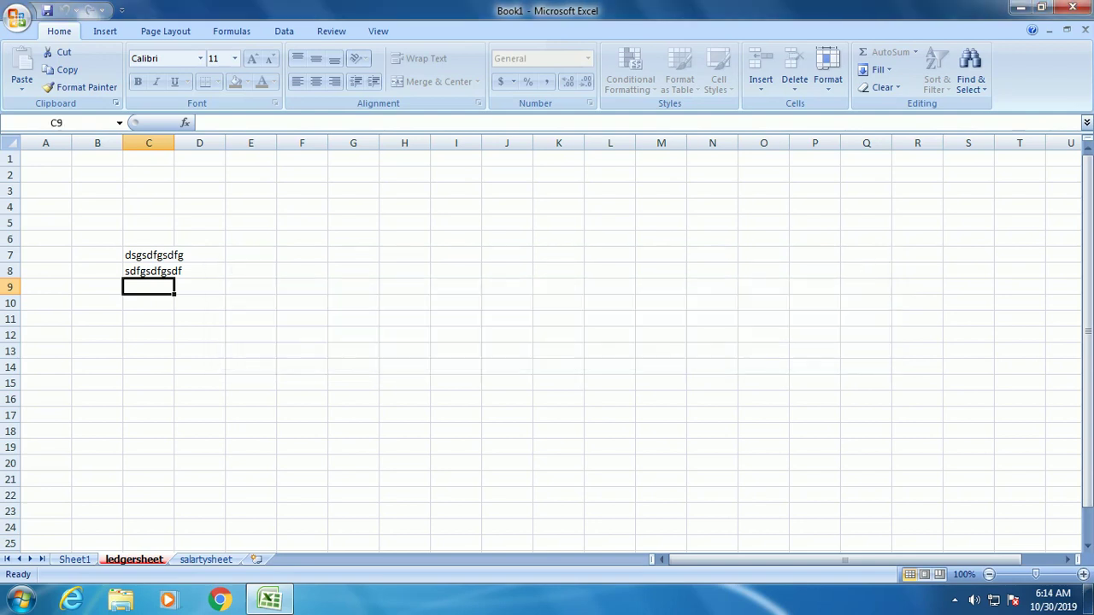
right_click(153, 560)
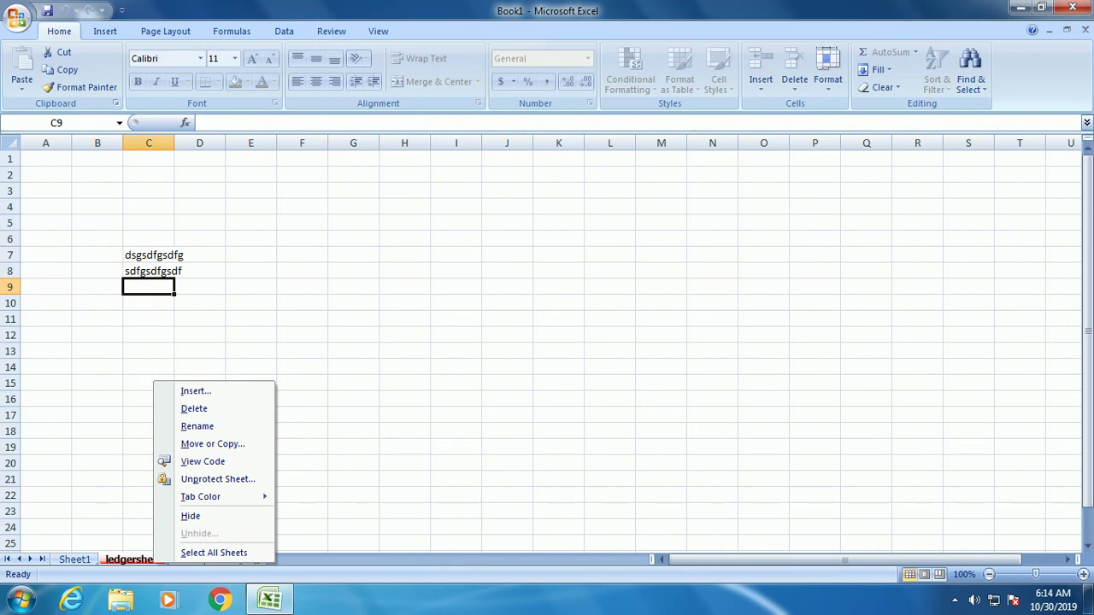
Step: Close the ledgersheet tab menu and select cell F10
key(Escape)
click(302, 303)
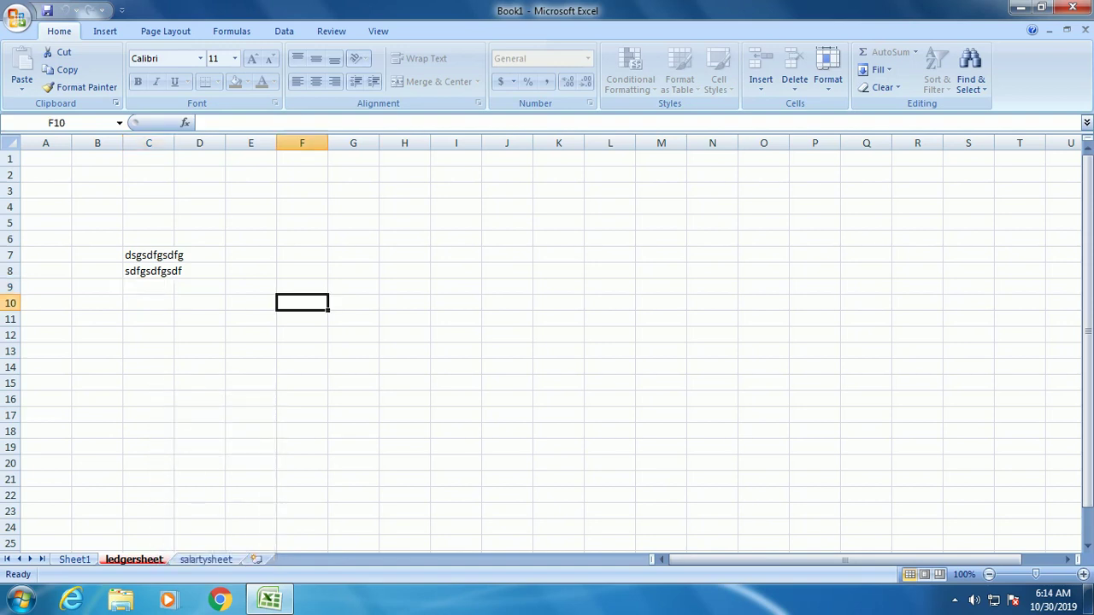